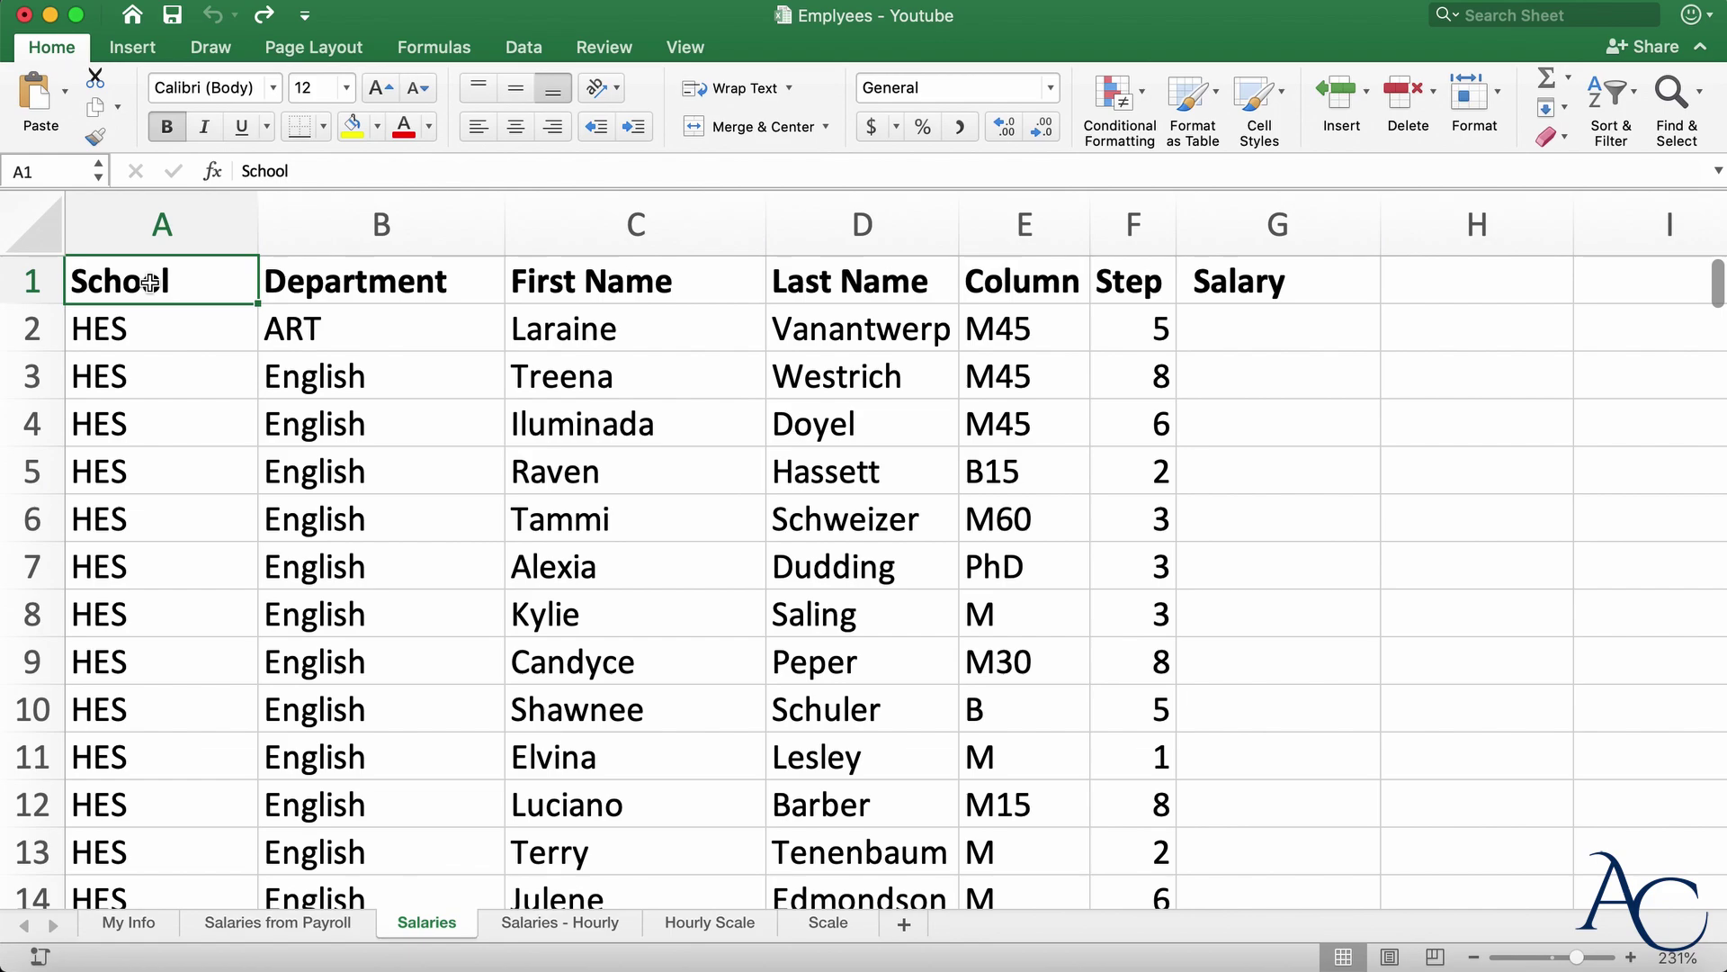
Convert the employee data in A1:G151 into a table with headers, and widen the Column column slightly
{"action": "key", "text": "super+shift+Right"}
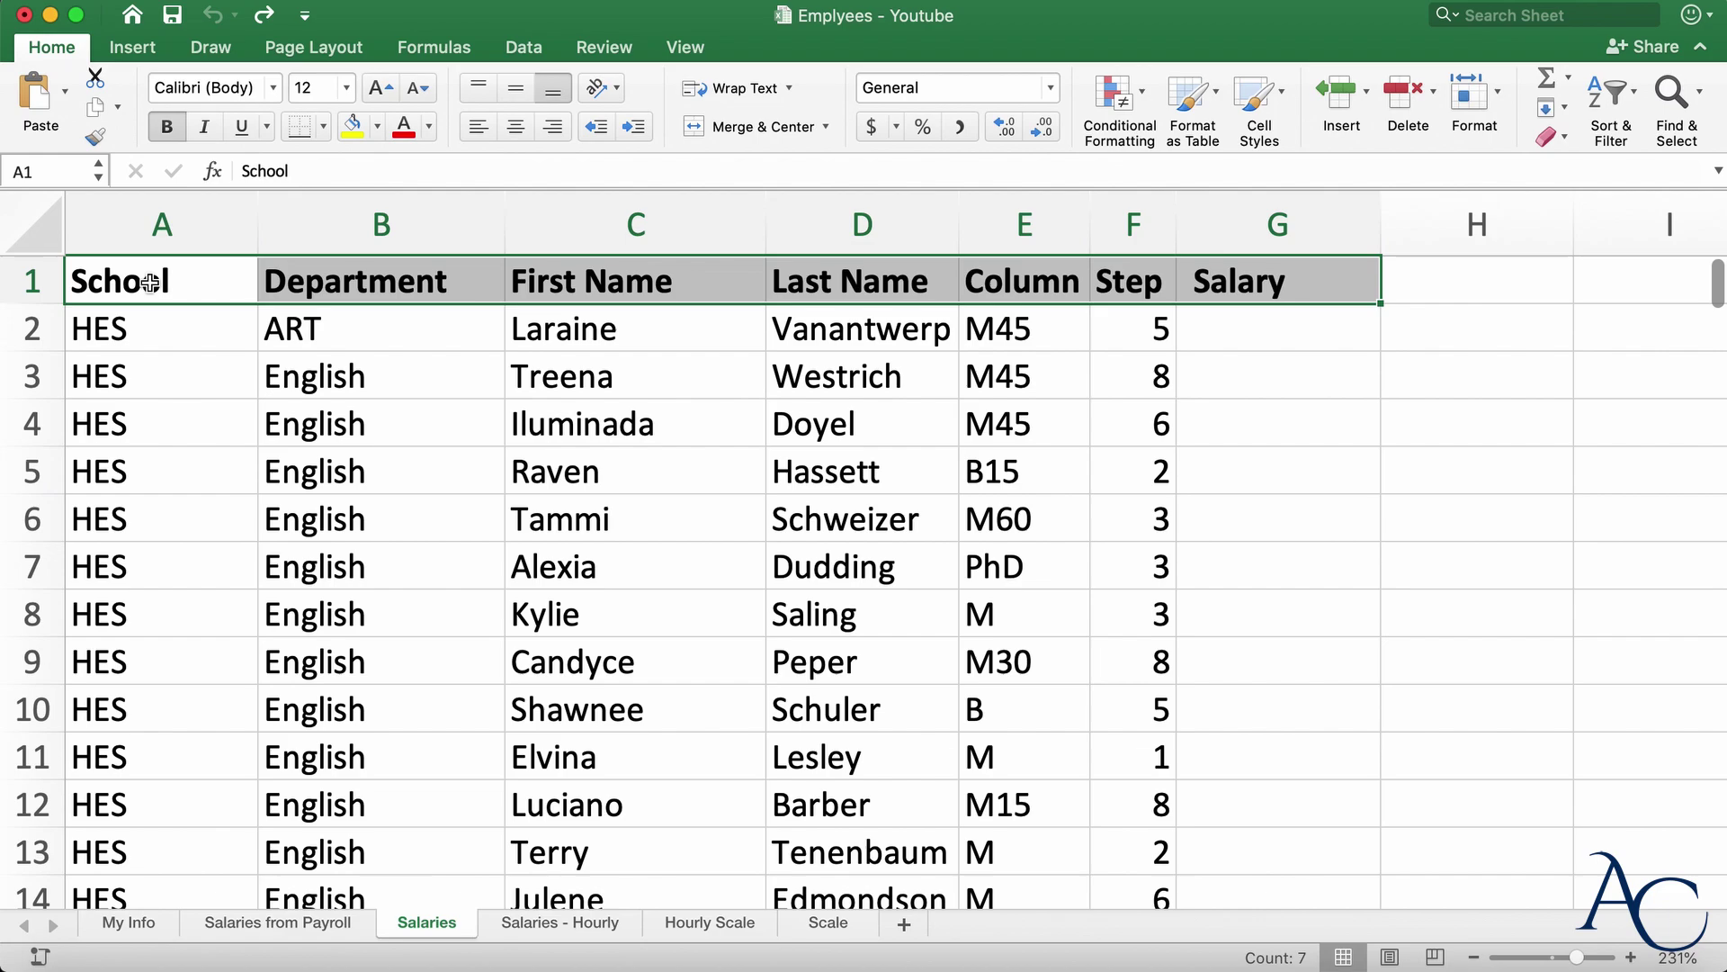
{"action": "key", "text": "ctrl+shift+Down"}
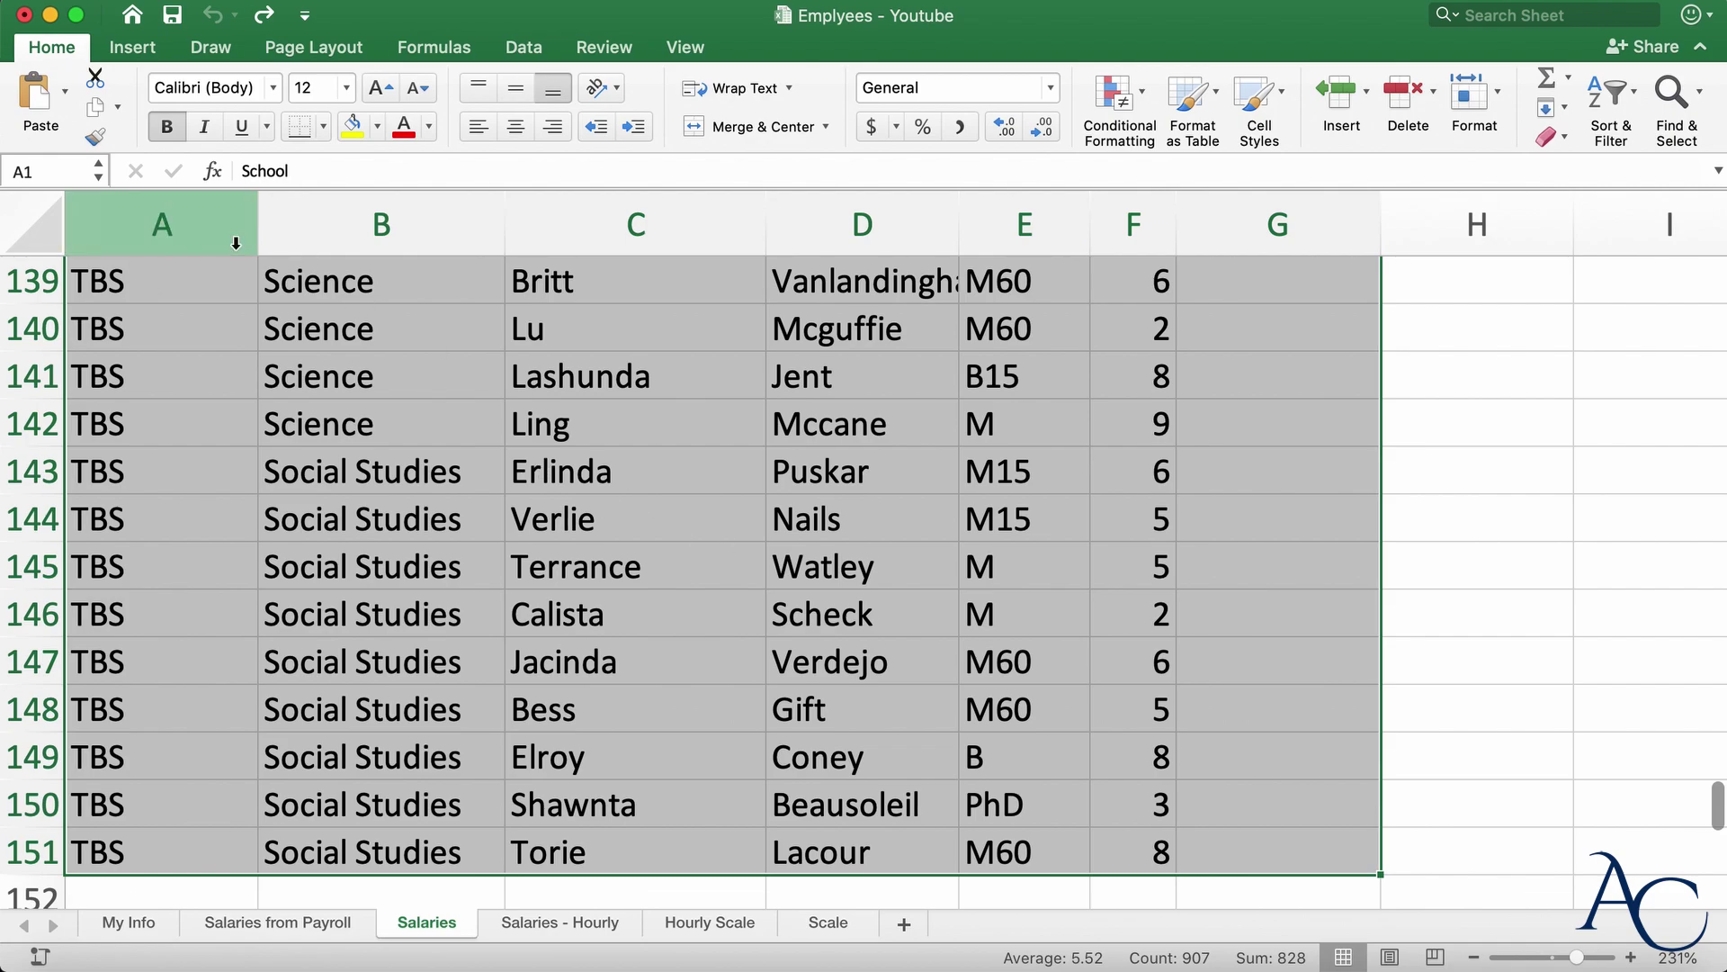
{"action": "left_click", "coordinate": [132, 46]}
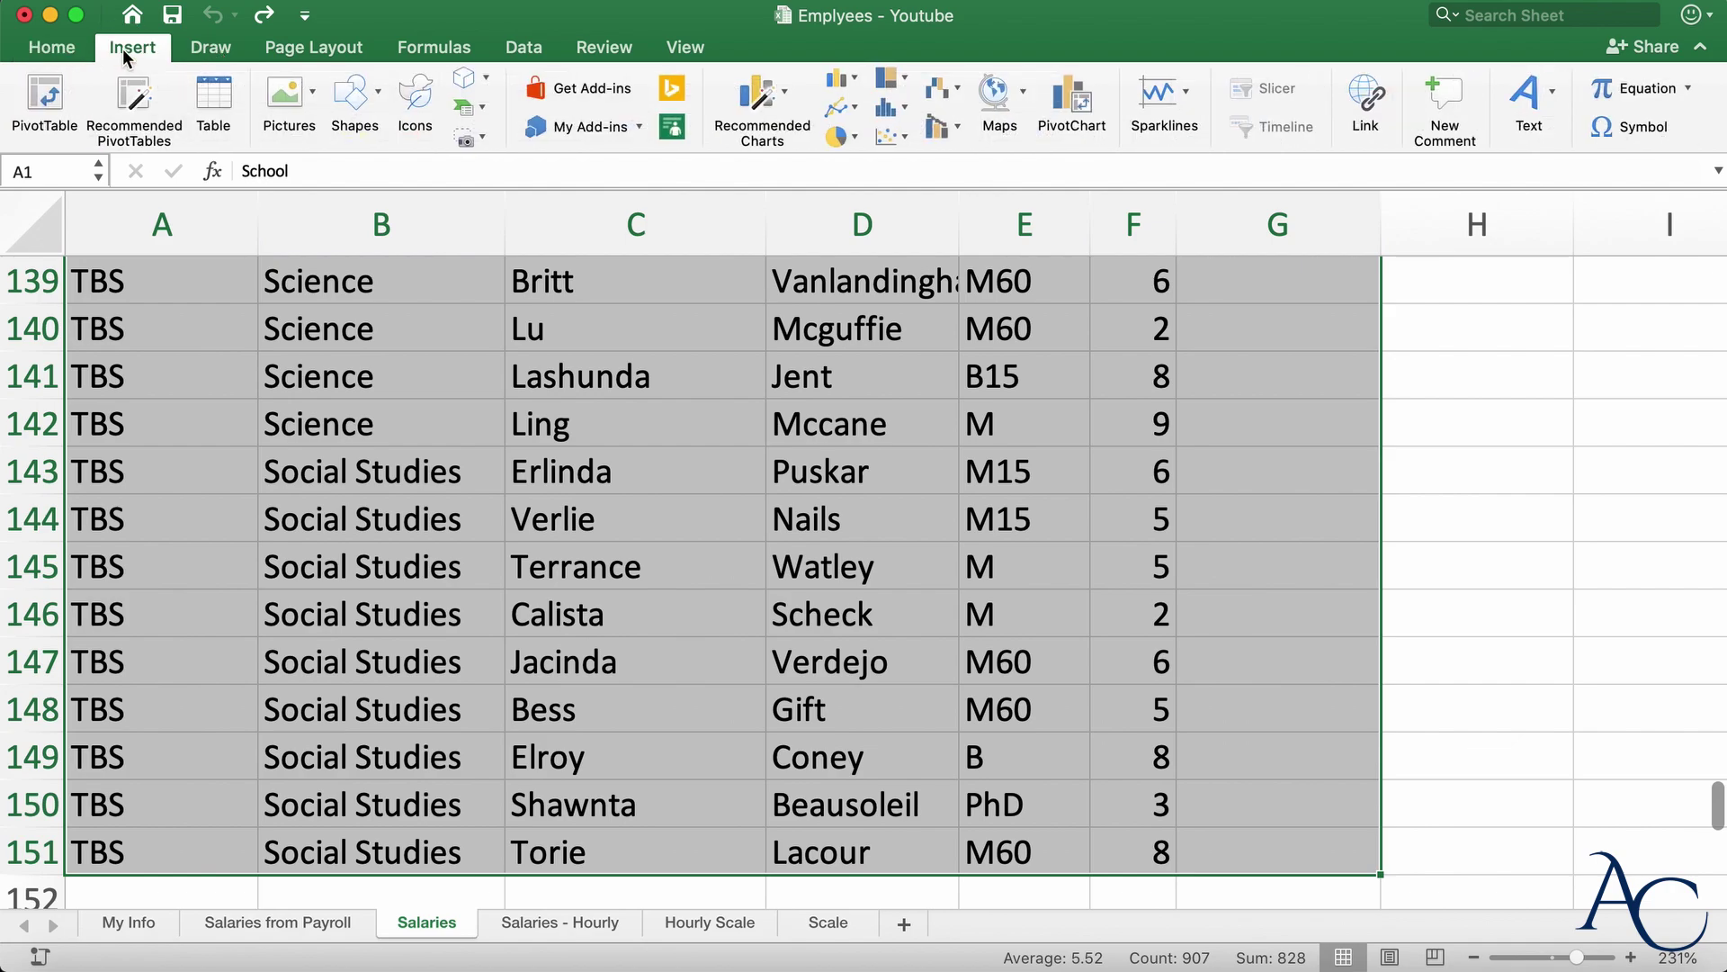
{"action": "left_click", "coordinate": [216, 100]}
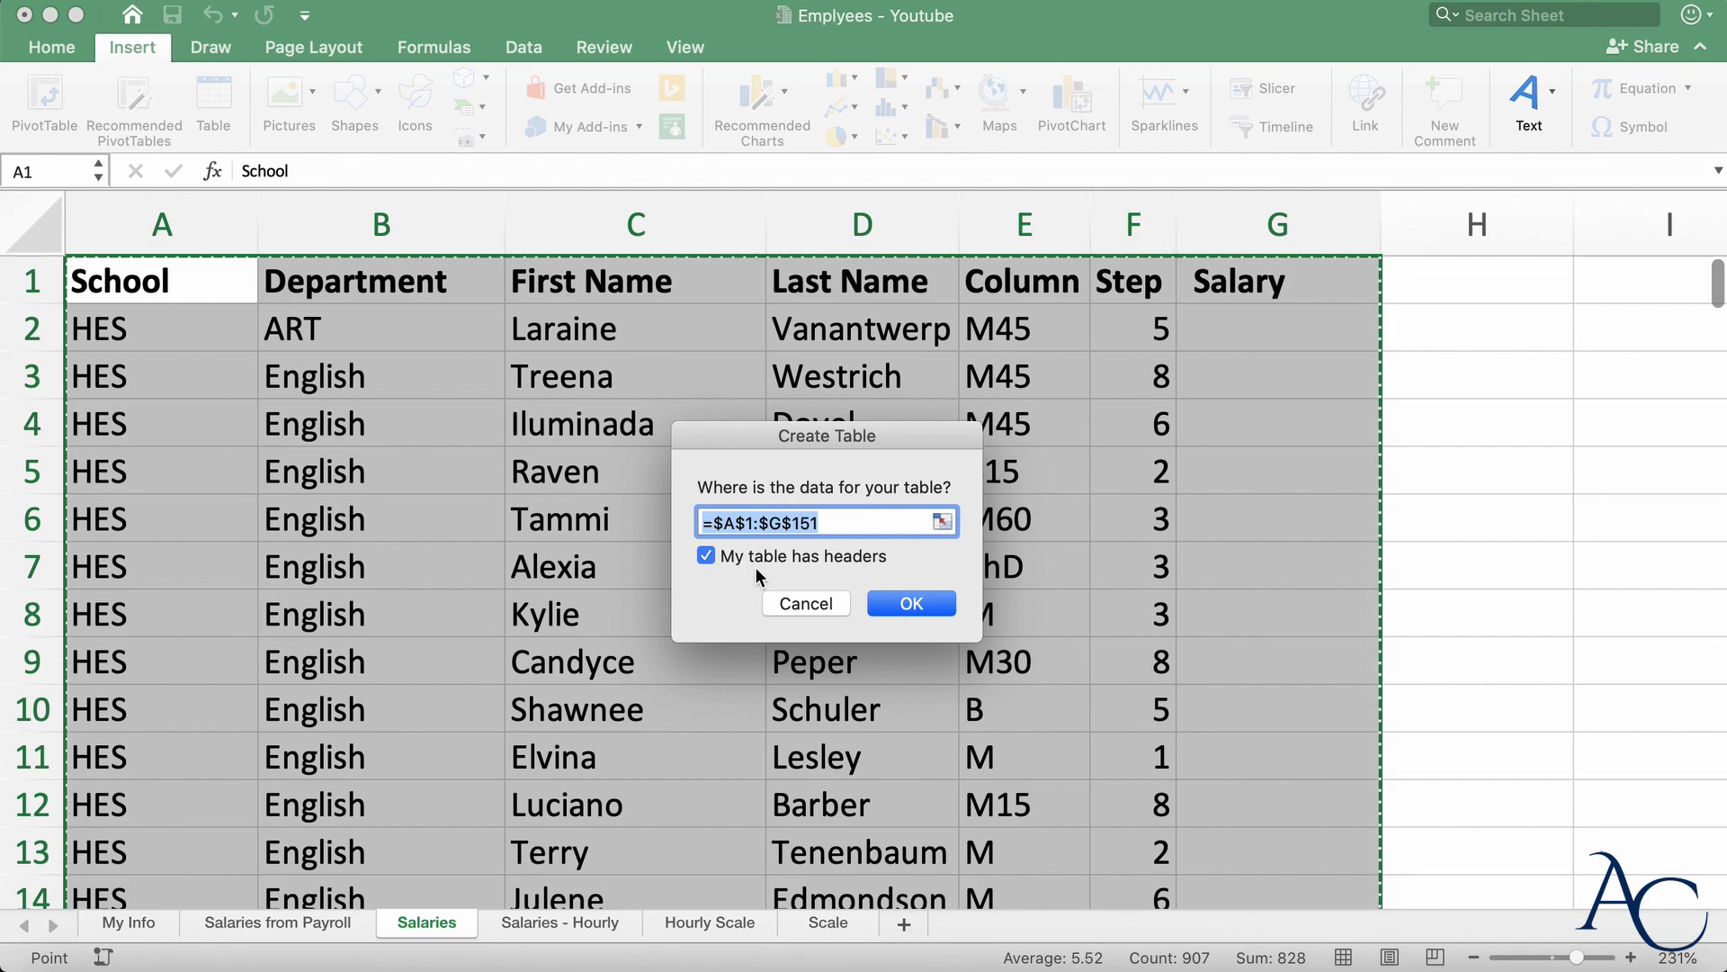
{"action": "left_click", "coordinate": [914, 603]}
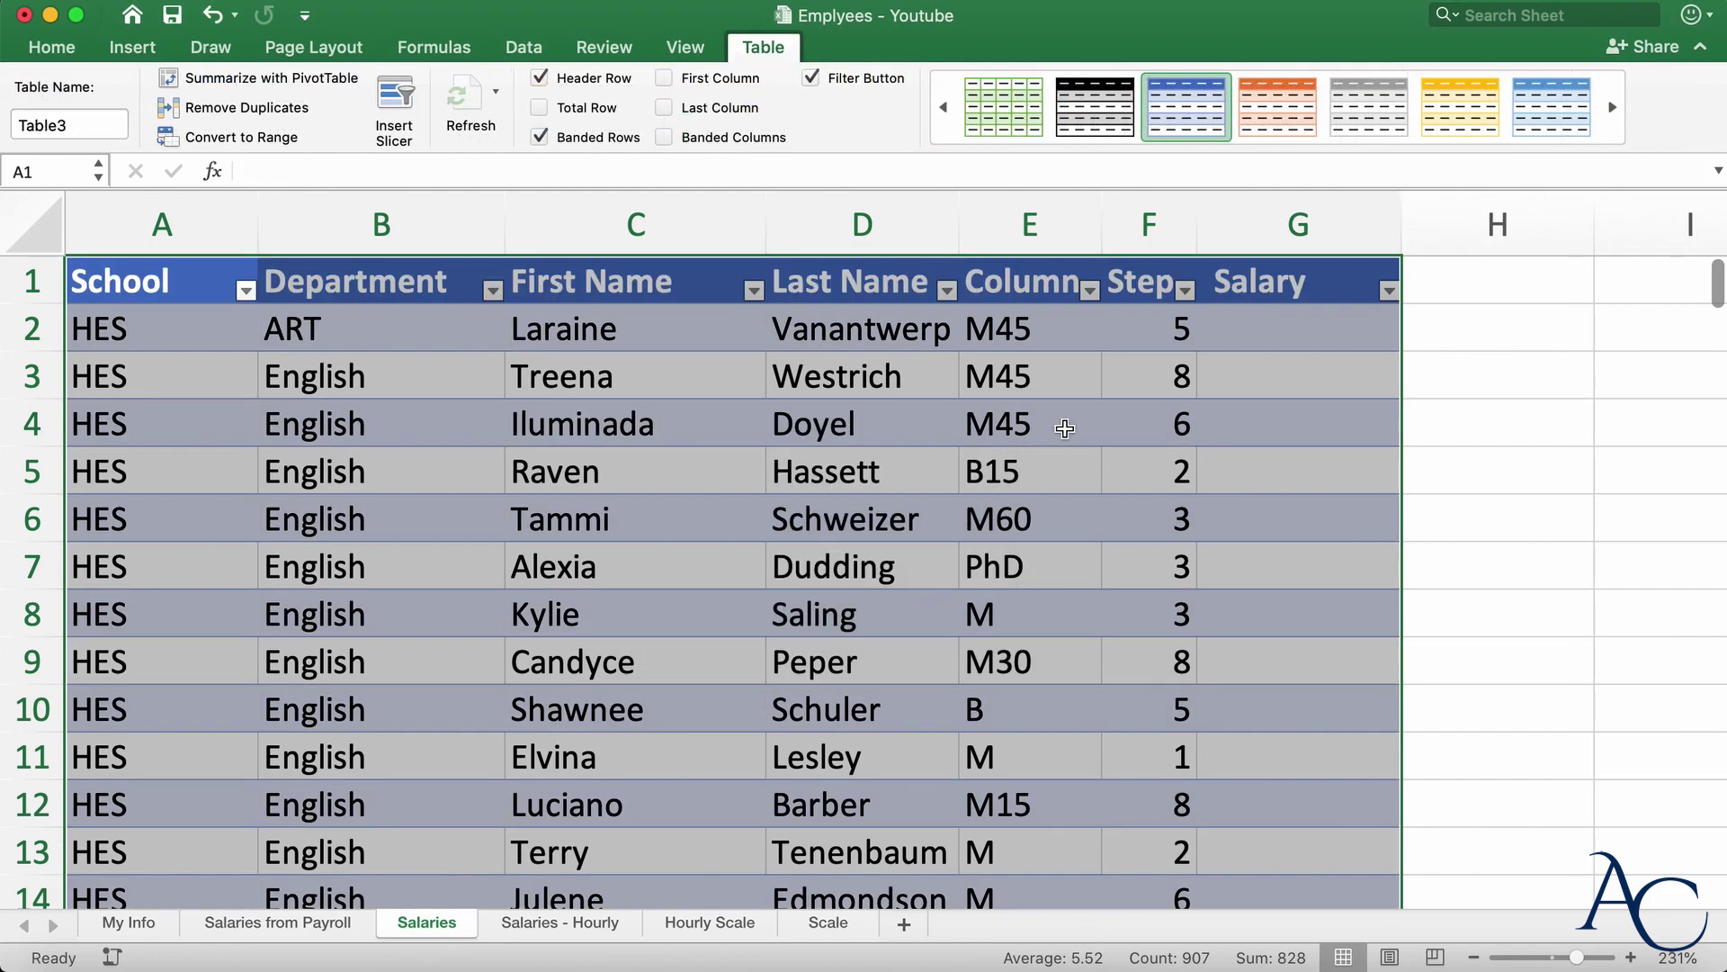
{"action": "left_click_drag", "start_coordinate": [1104, 232], "coordinate": [1121, 231]}
{"action": "left_click", "coordinate": [1130, 378]}
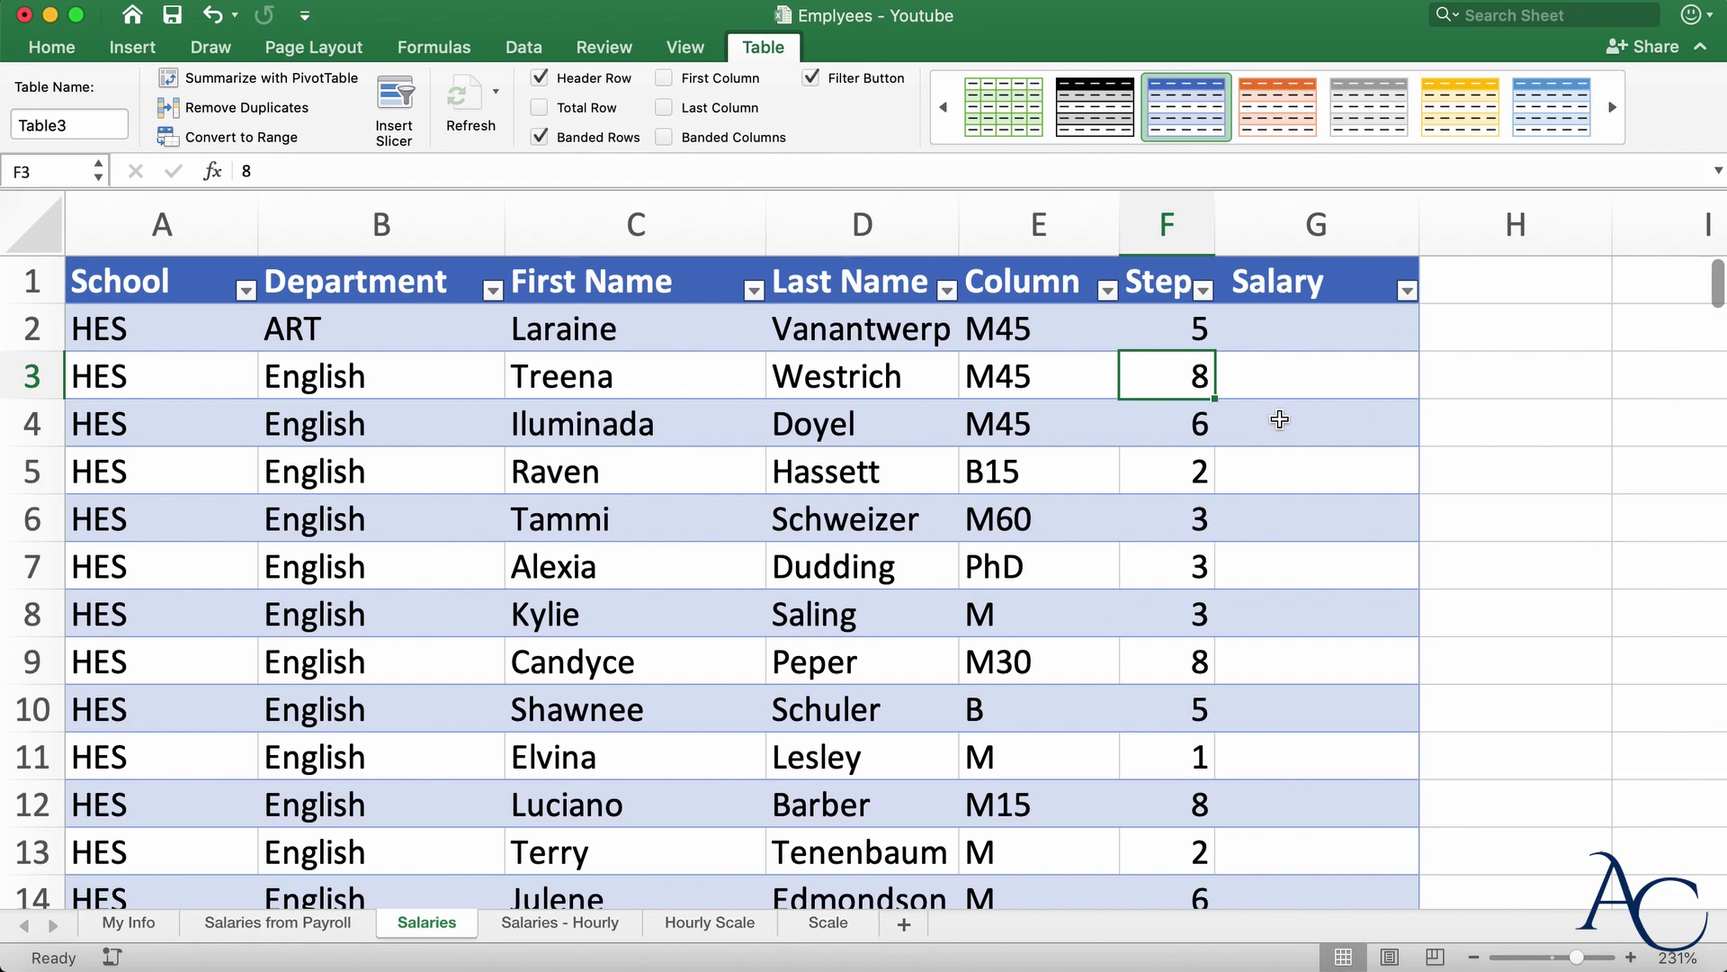
Try the black, gray and orange table styles, and return the table to the blue banded style
{"action": "left_click", "coordinate": [1092, 118]}
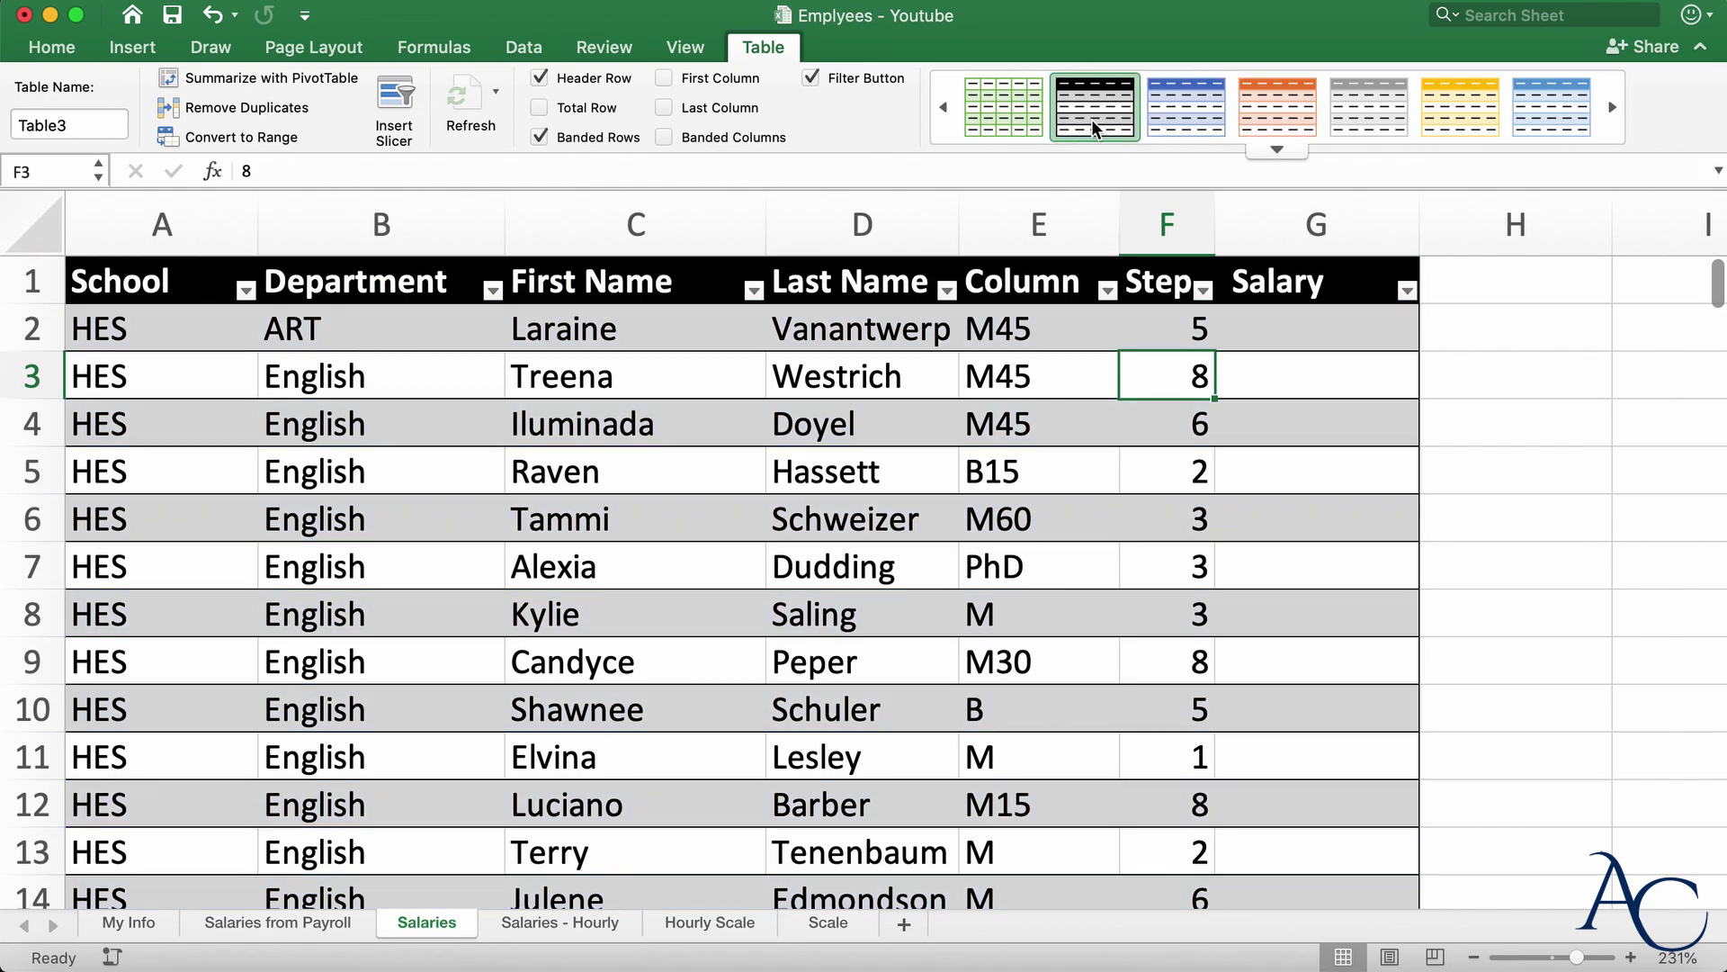
{"action": "left_click", "coordinate": [1354, 116]}
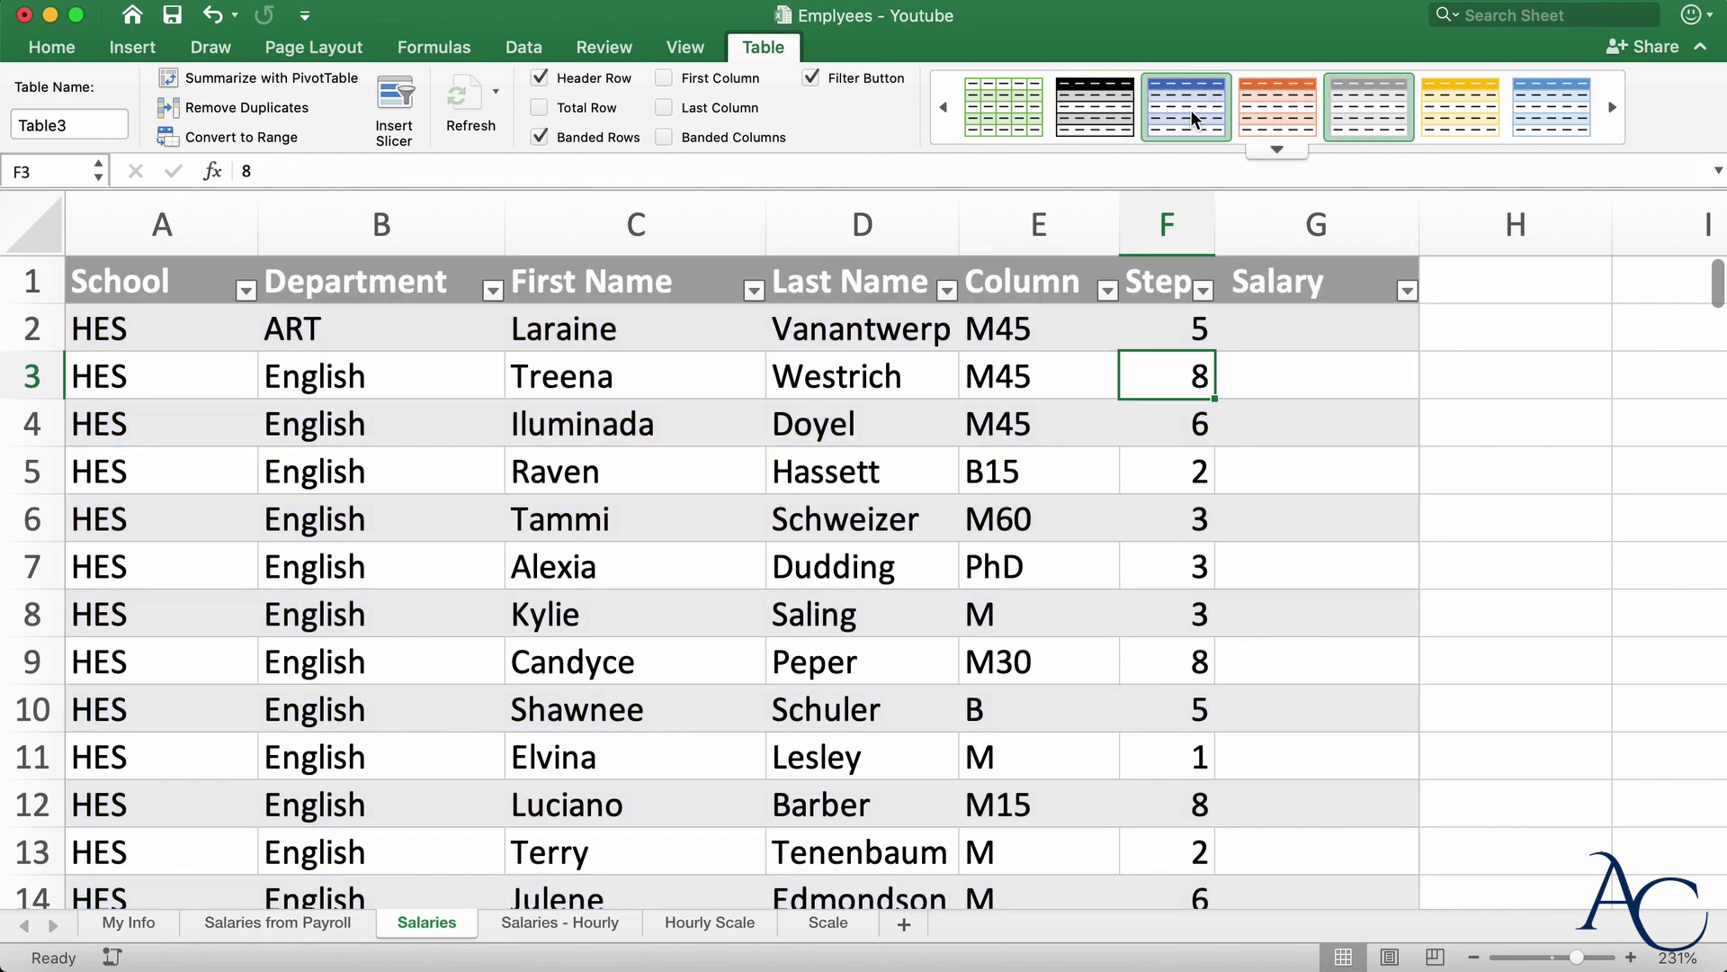
{"action": "left_click", "coordinate": [1286, 121]}
{"action": "left_click", "coordinate": [1280, 146]}
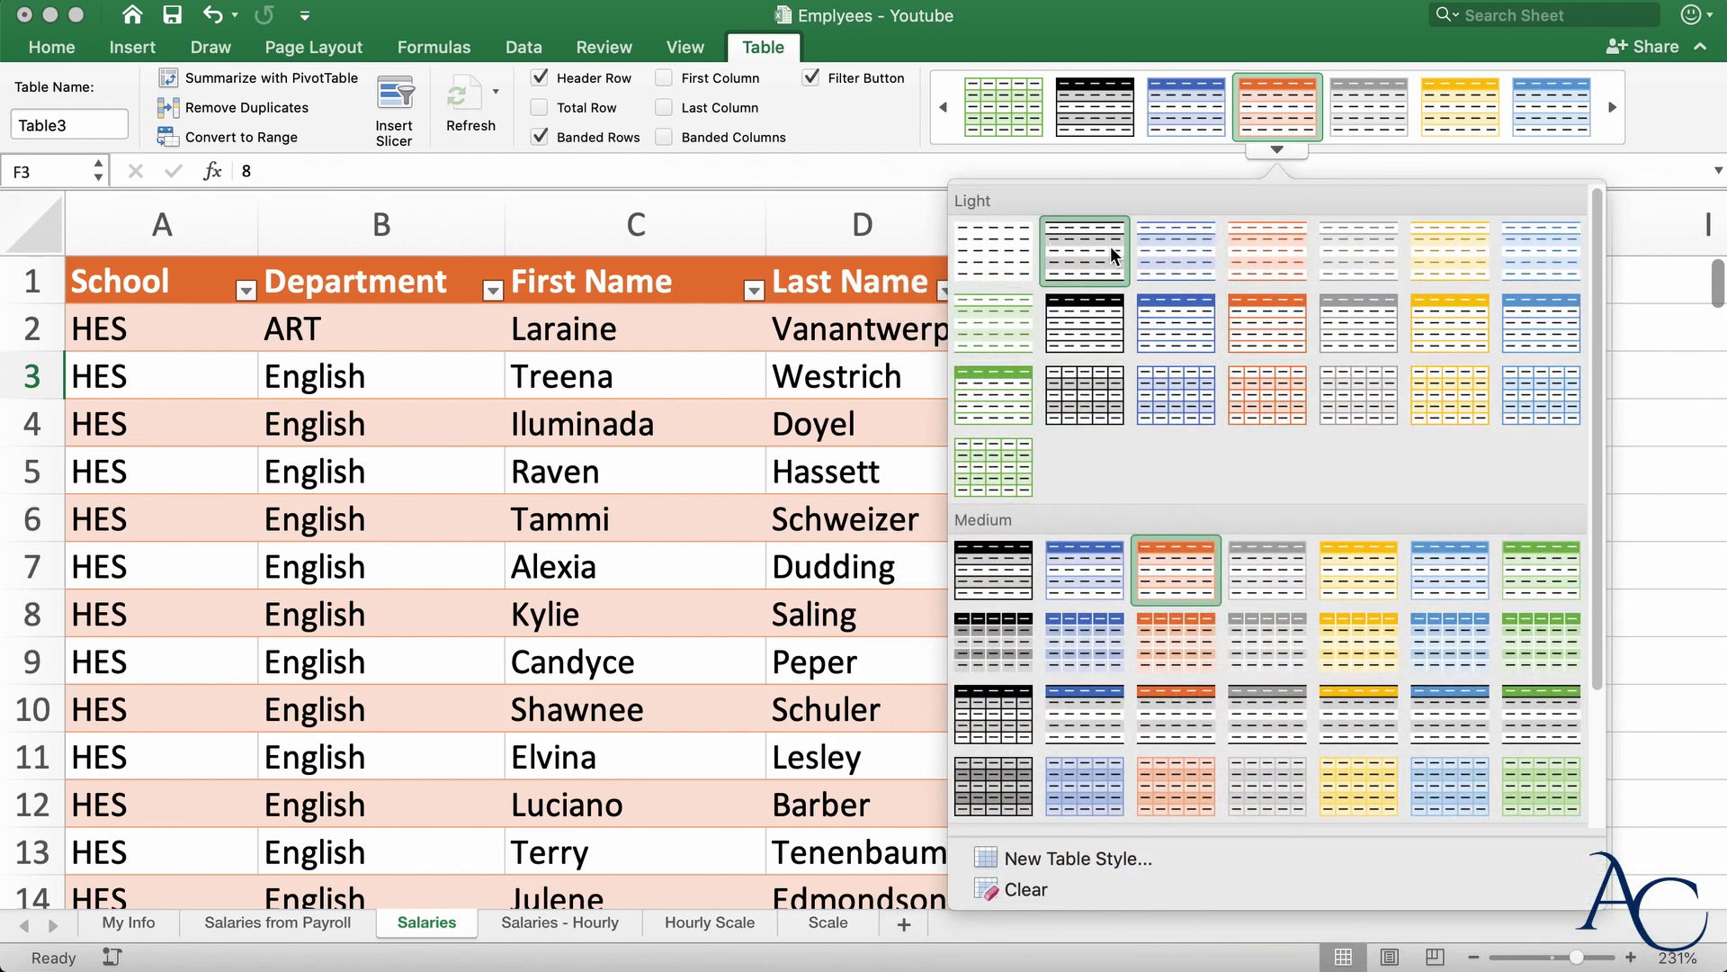
{"action": "left_click", "coordinate": [1189, 111]}
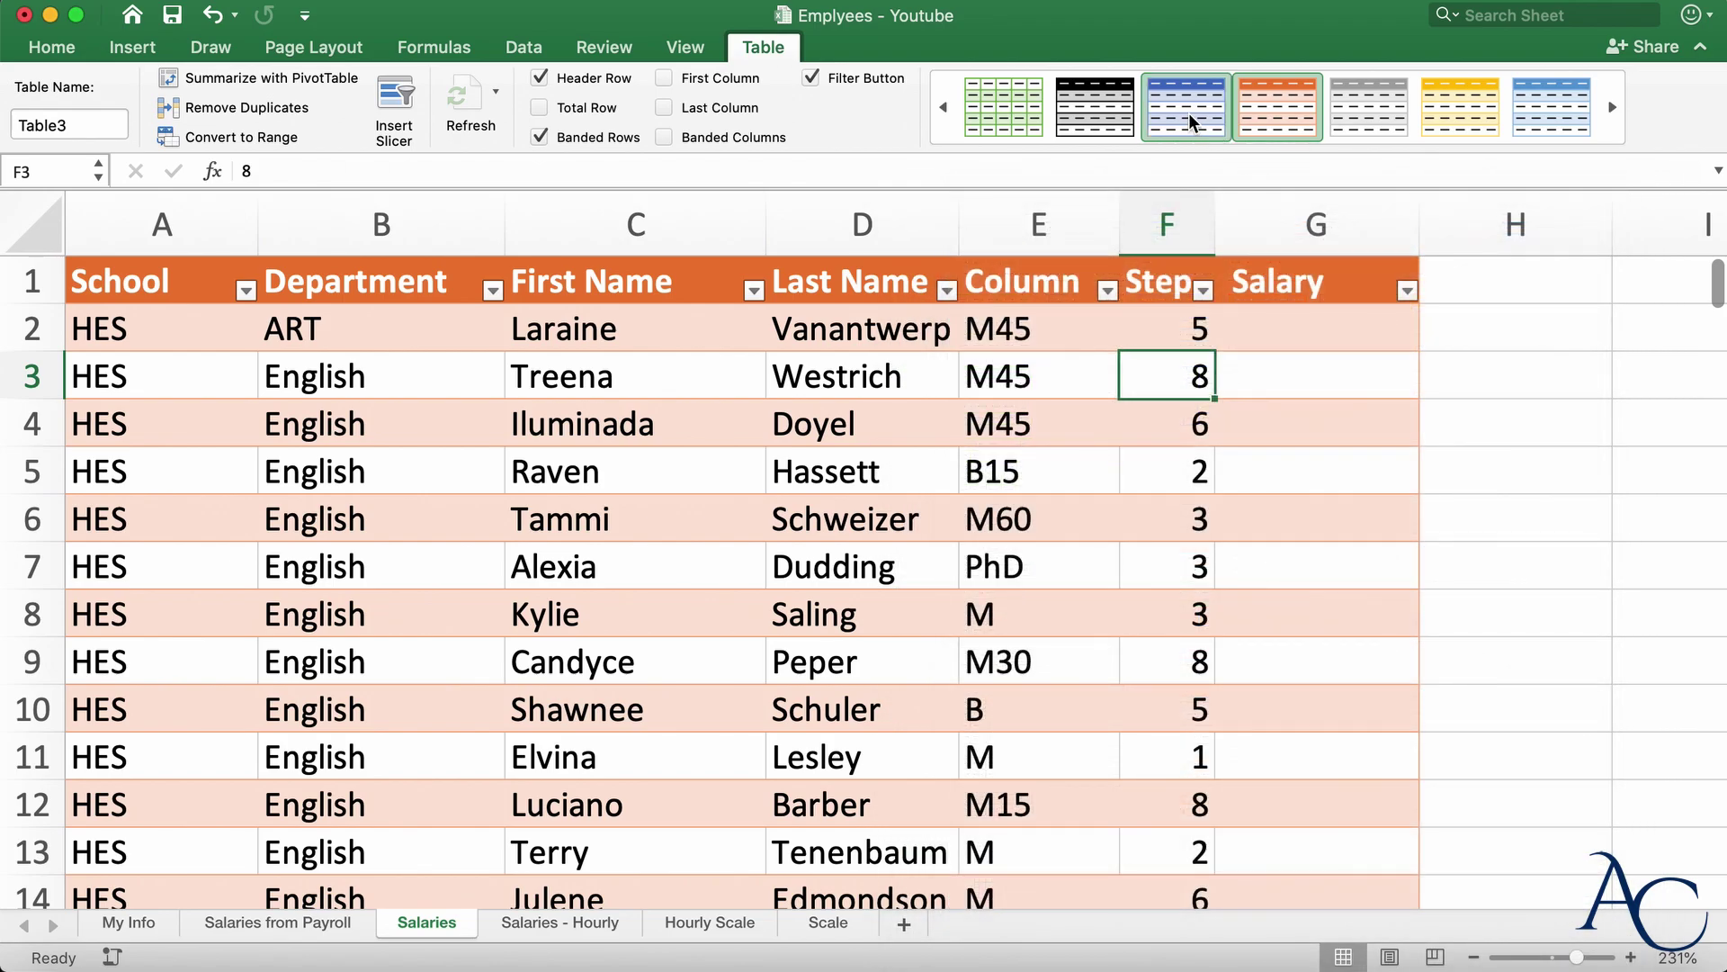
{"action": "left_click", "coordinate": [1189, 112]}
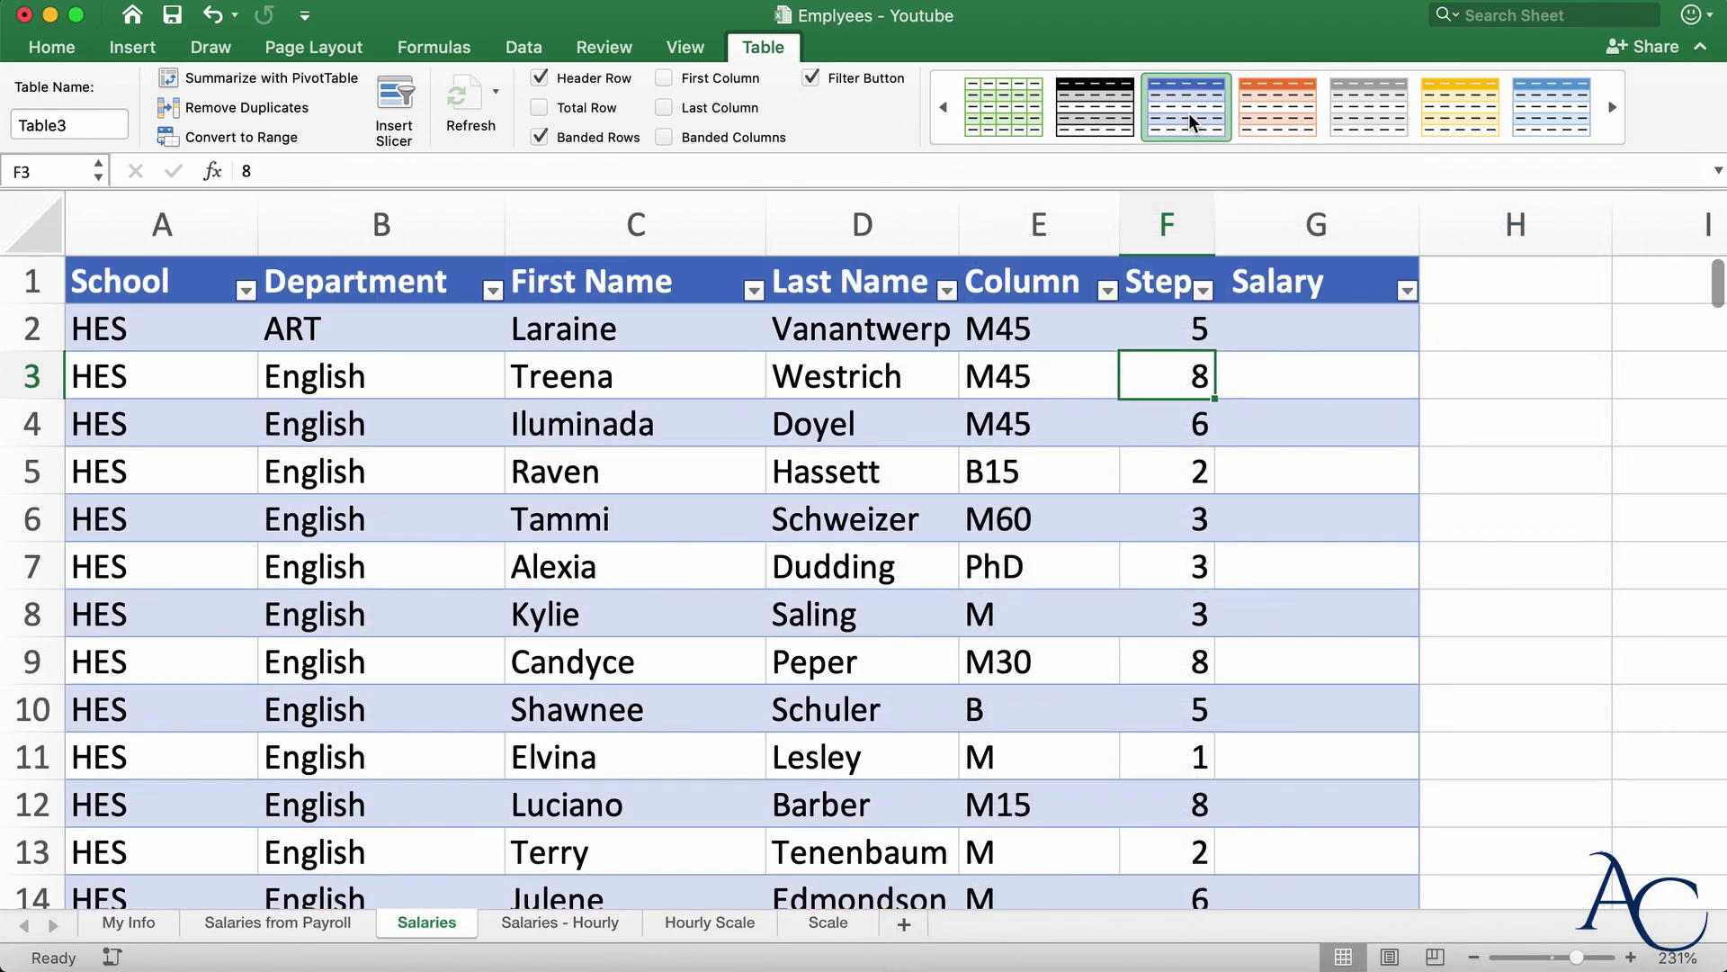
Convert the salaries table back to a normal range
{"action": "left_click", "coordinate": [1250, 335]}
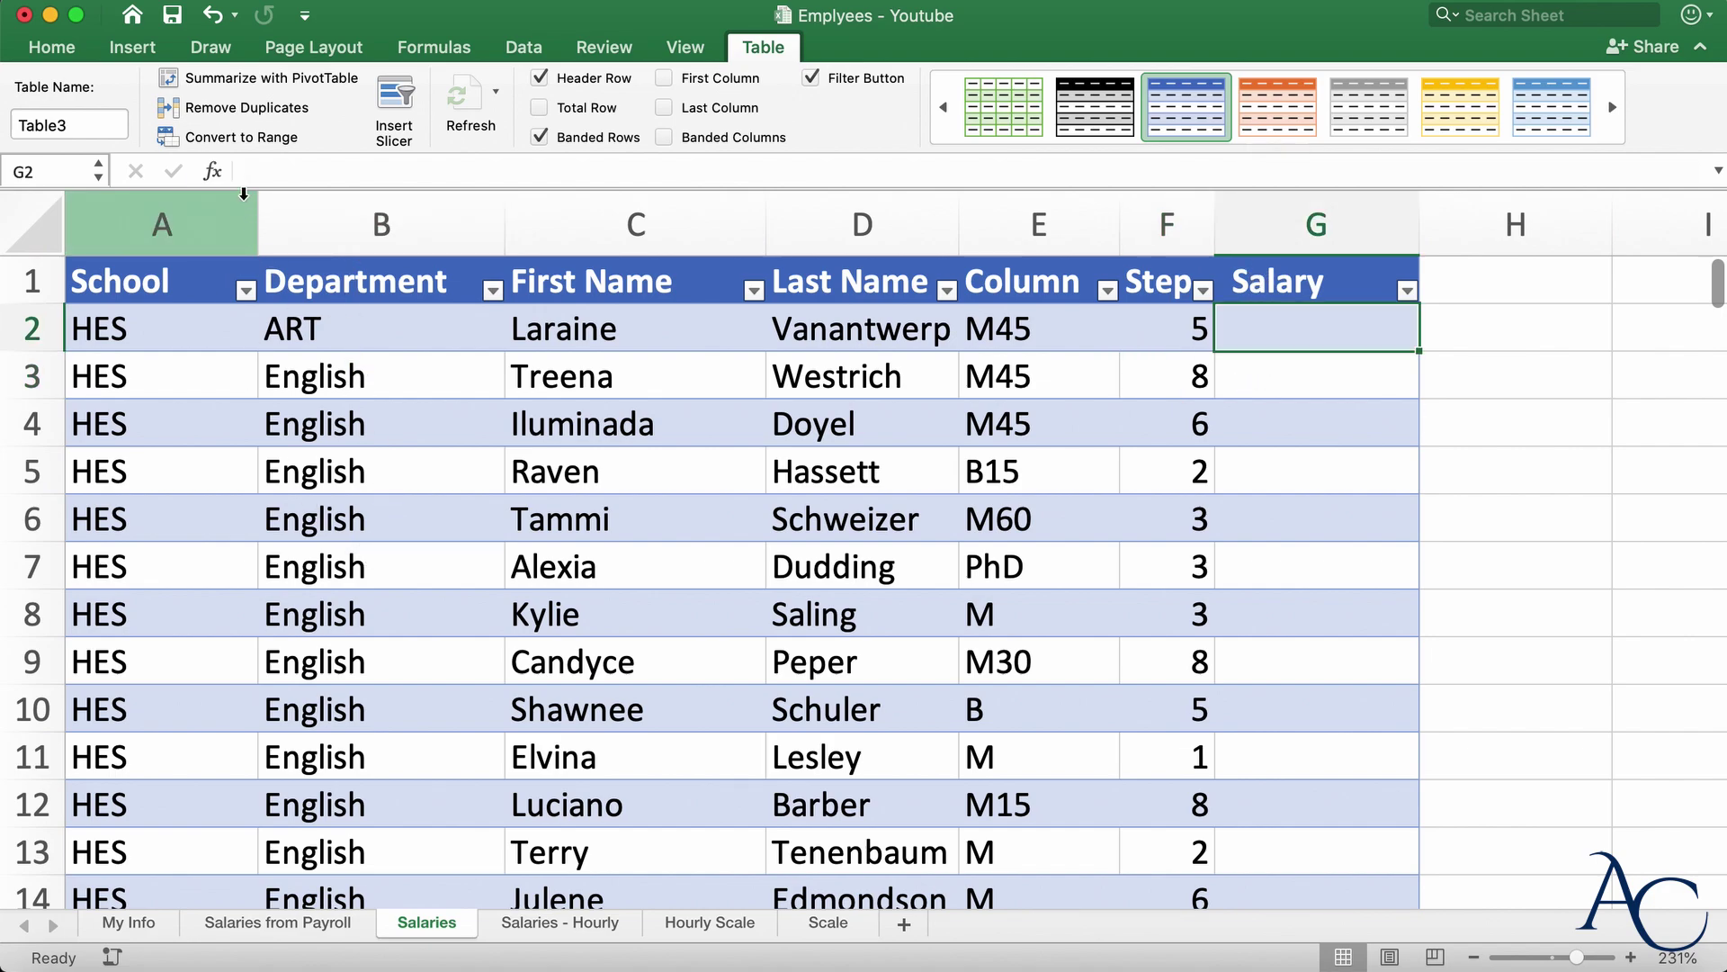
{"action": "left_click", "coordinate": [444, 431]}
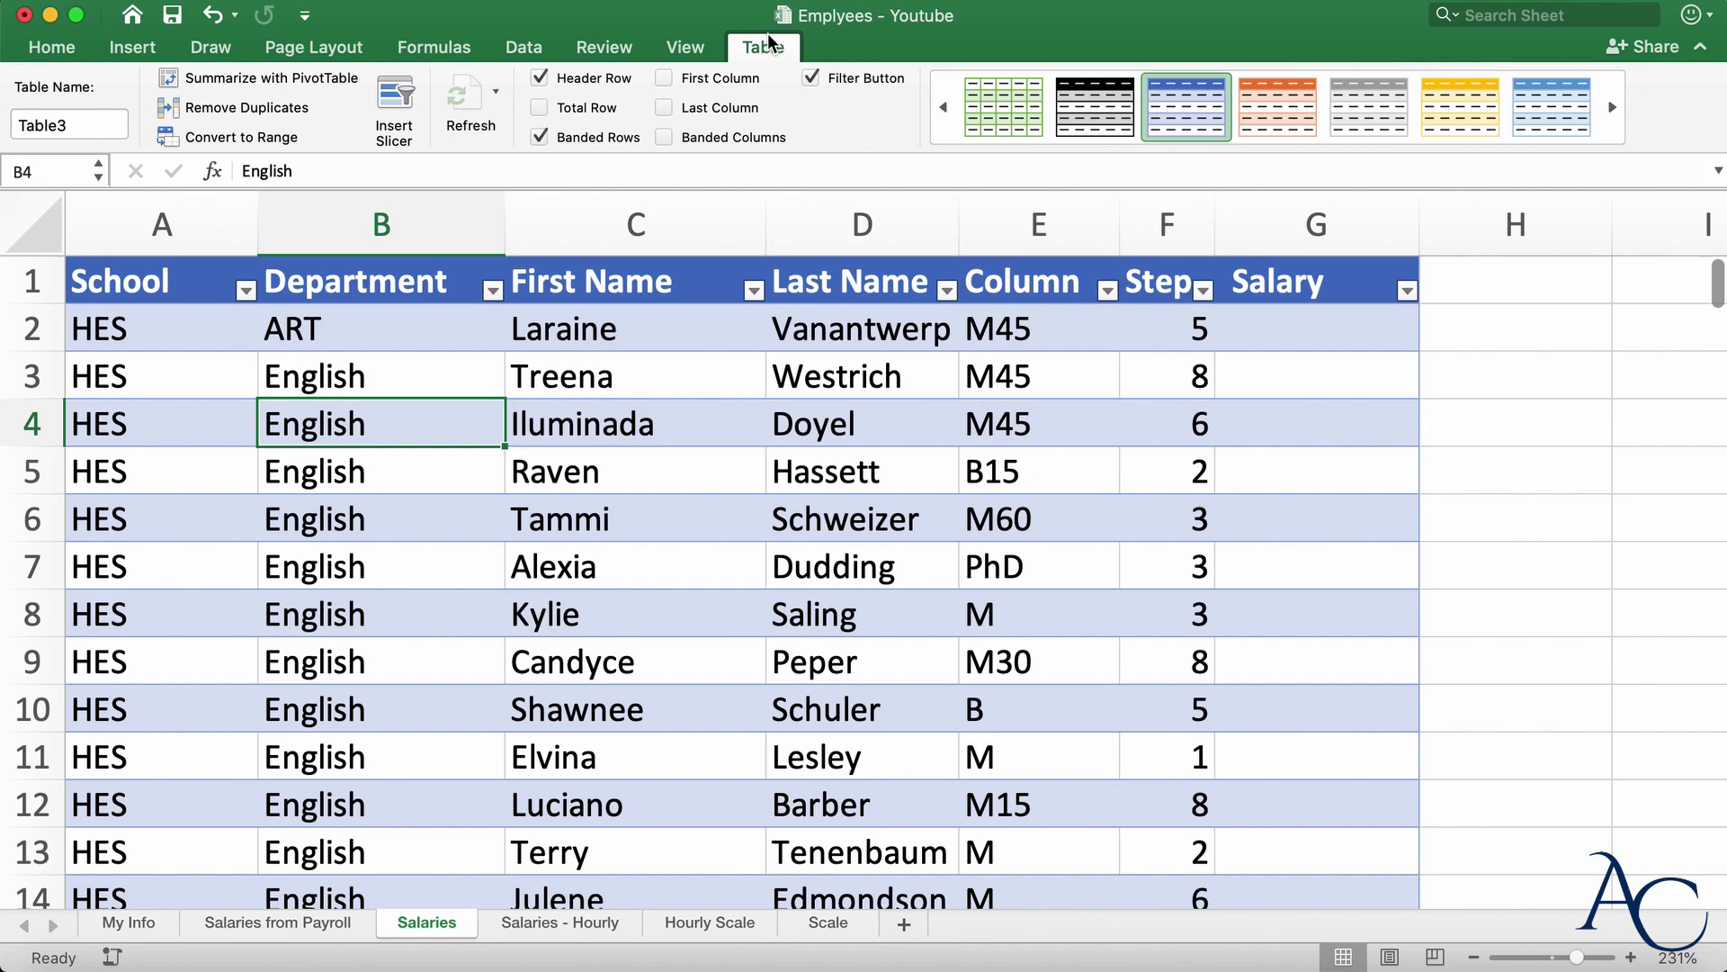
{"action": "left_click", "coordinate": [216, 140]}
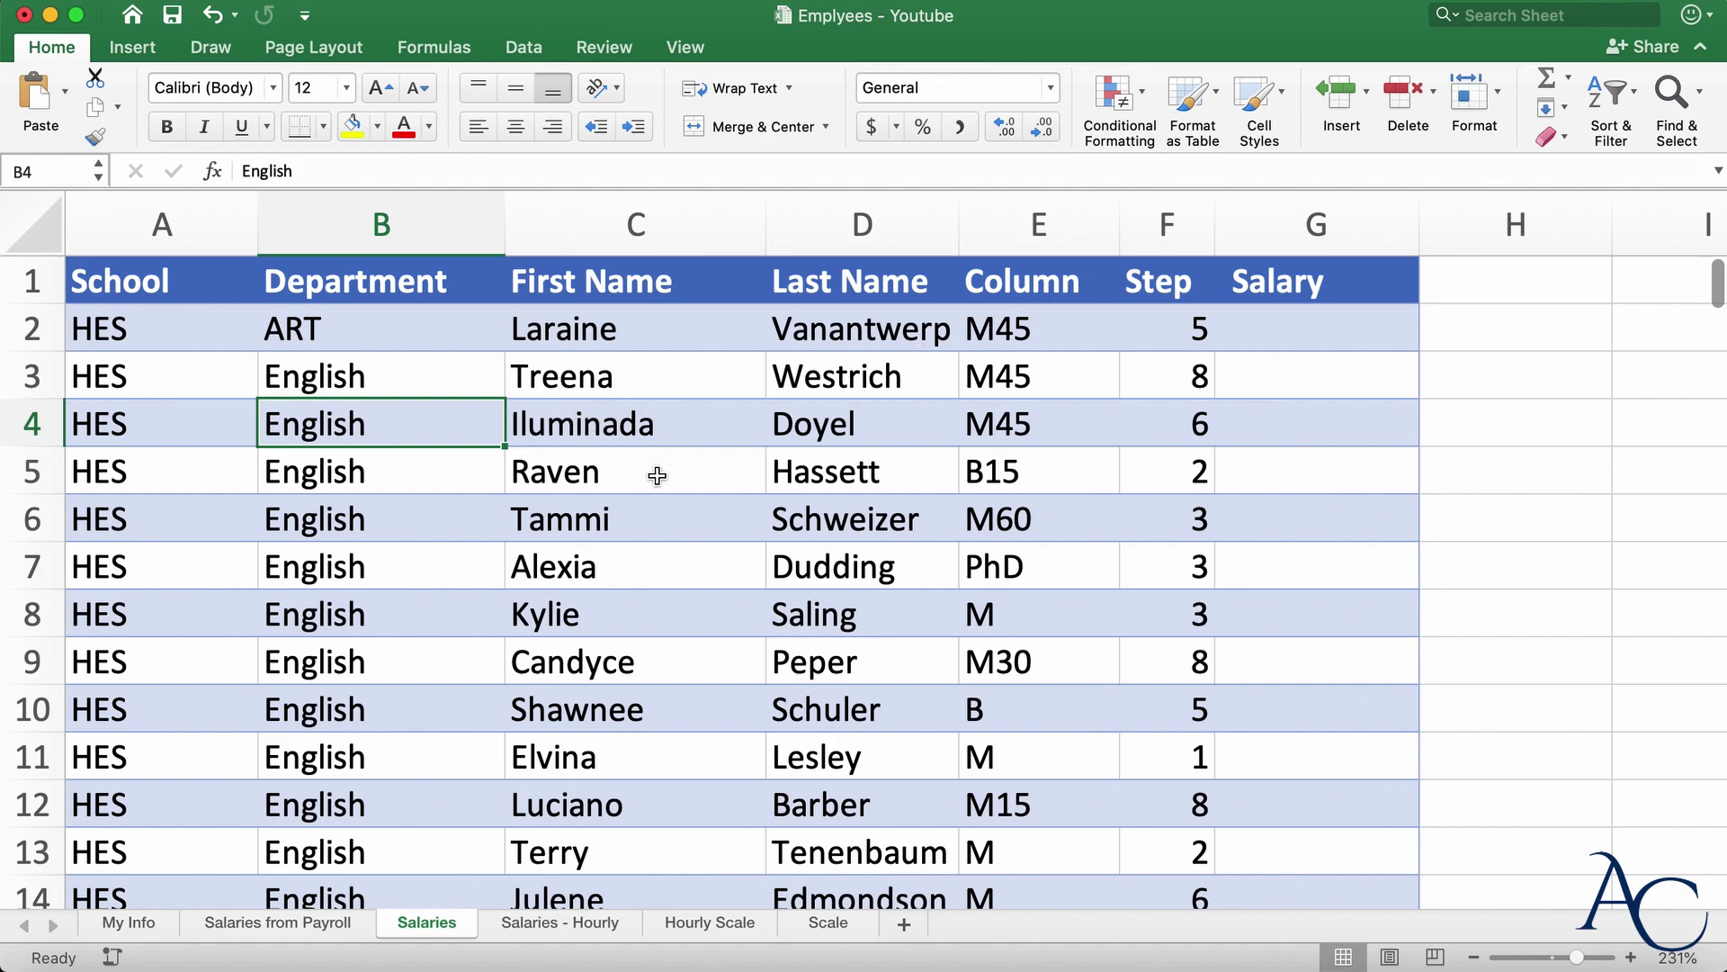
Create a table with headers from the range A1:G151 again, starting from a single cell inside the data
{"action": "left_click", "coordinate": [660, 480]}
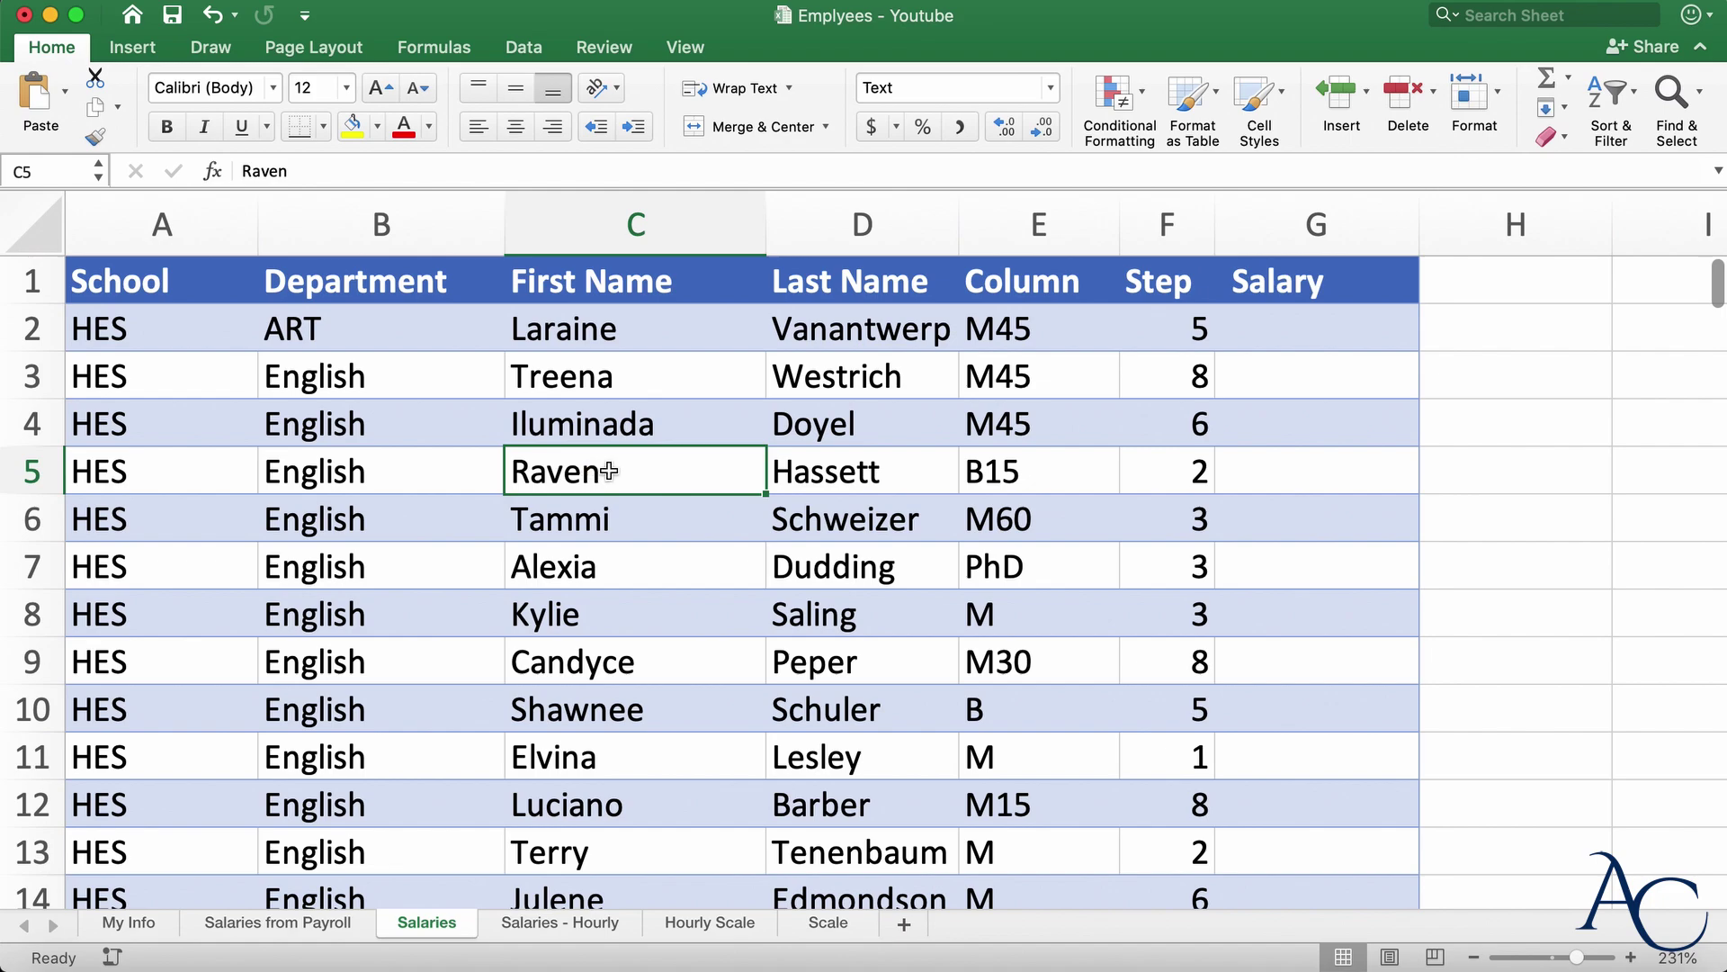
{"action": "left_click", "coordinate": [833, 503]}
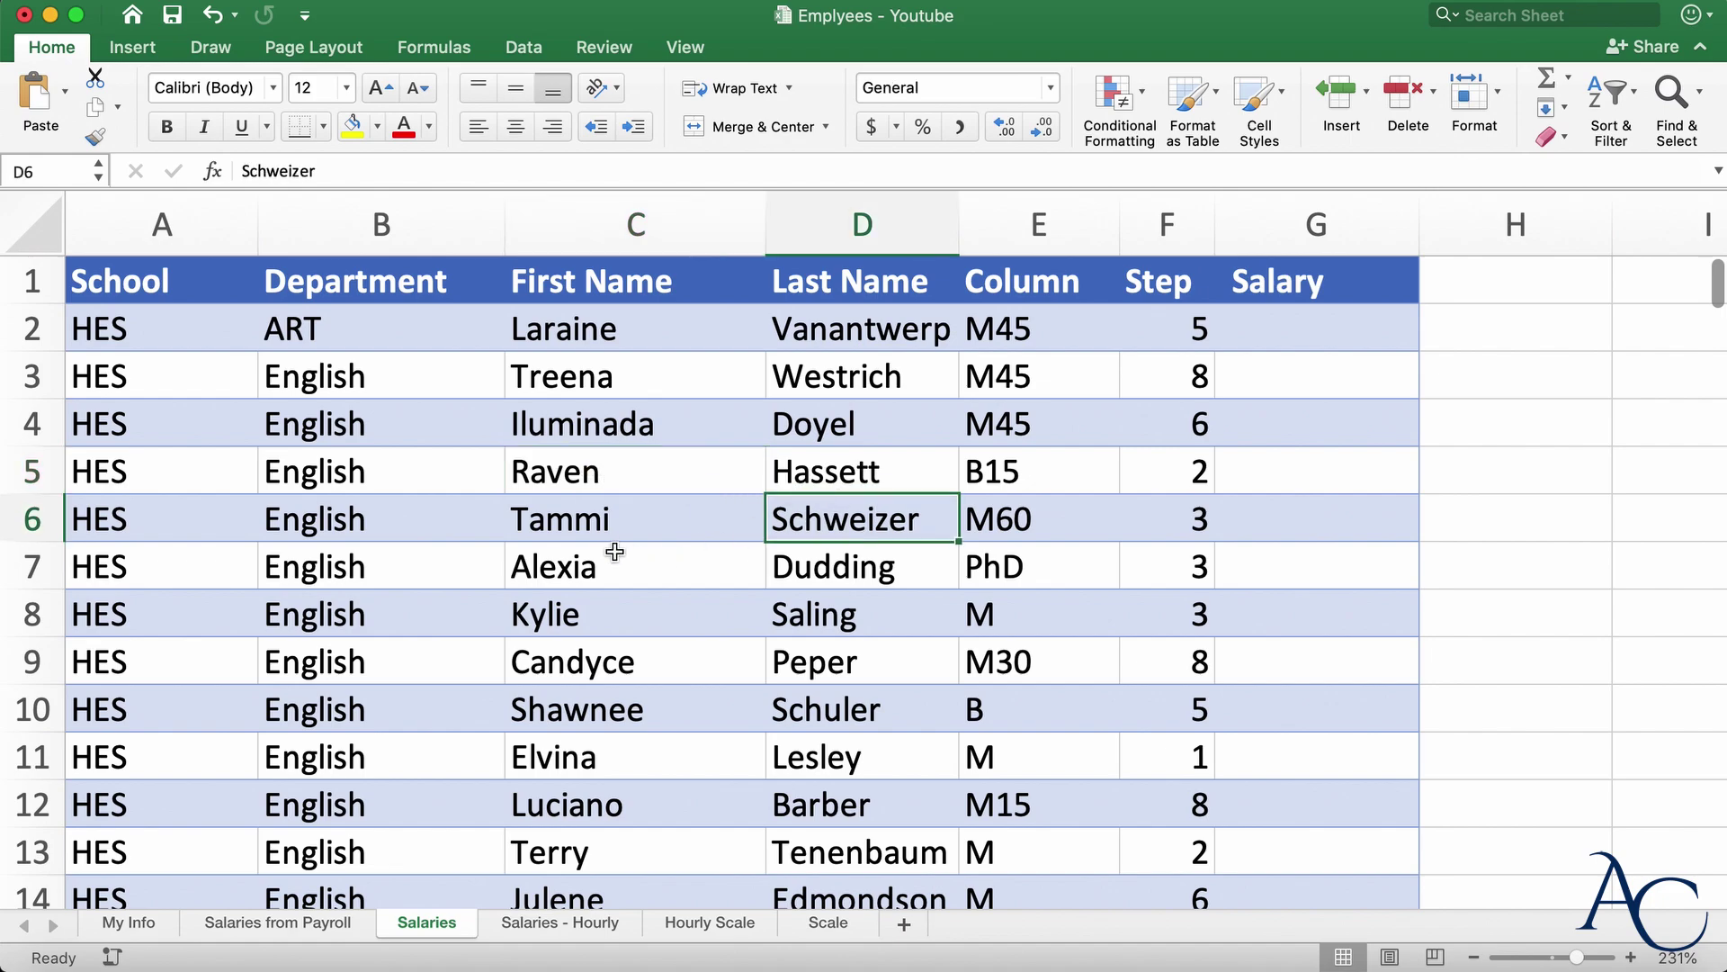
{"action": "left_click", "coordinate": [609, 521]}
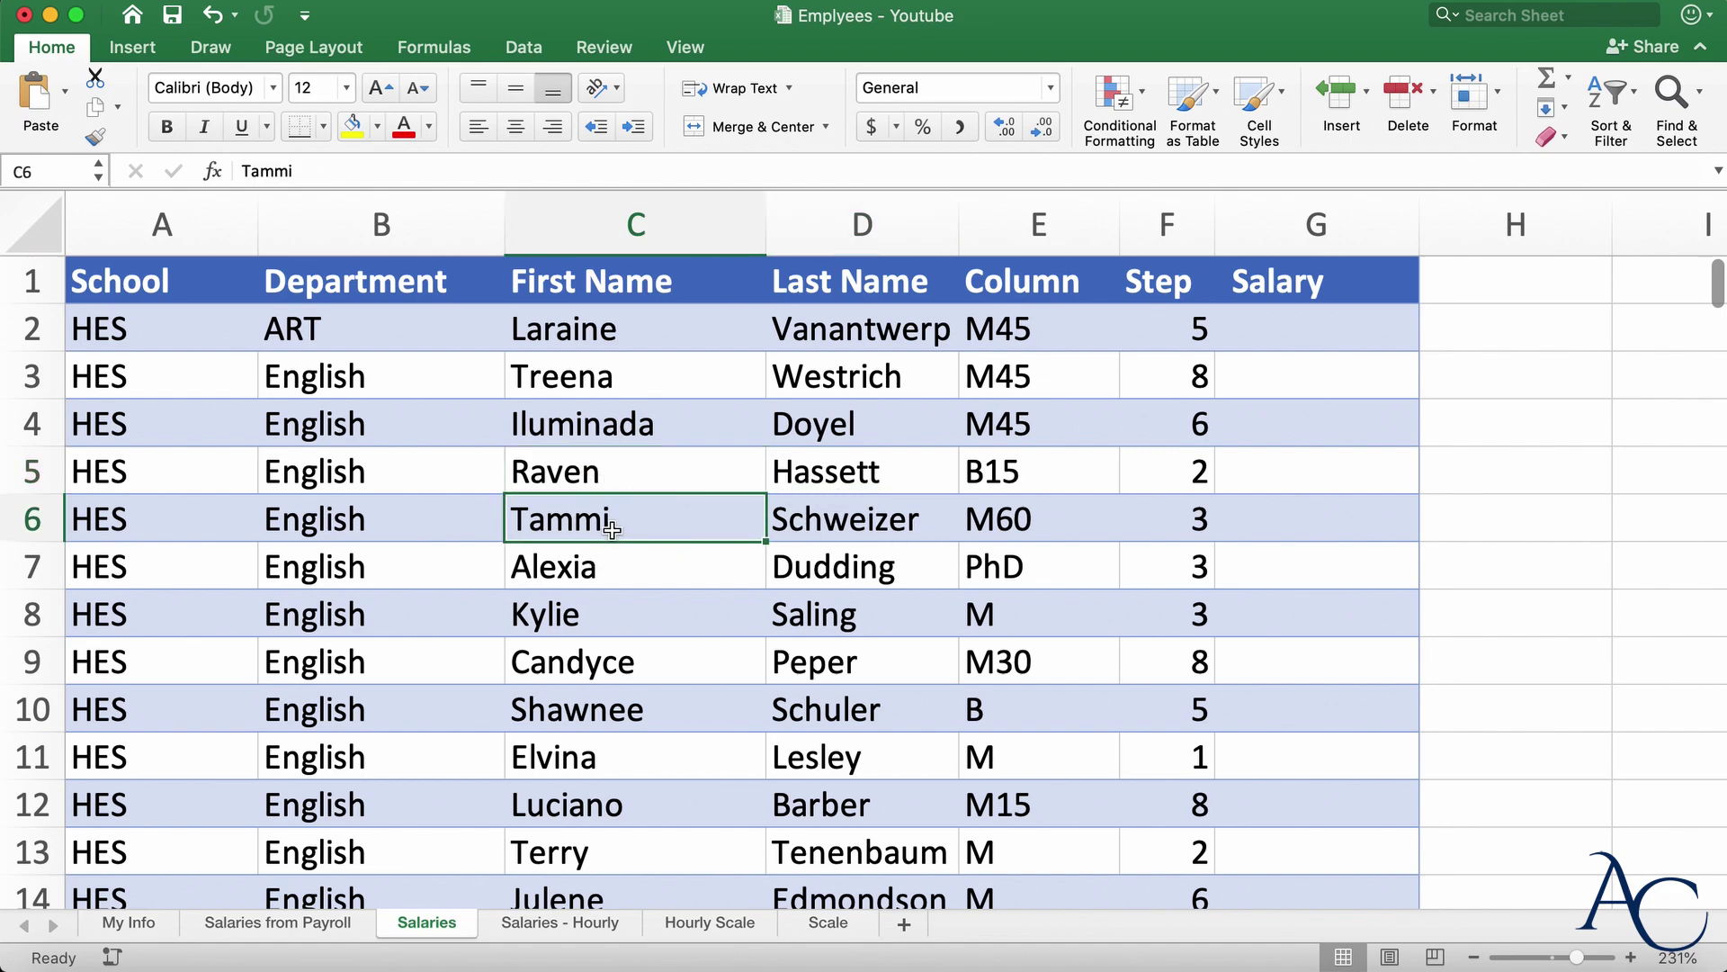
{"action": "left_click", "coordinate": [133, 48]}
{"action": "left_click", "coordinate": [224, 109]}
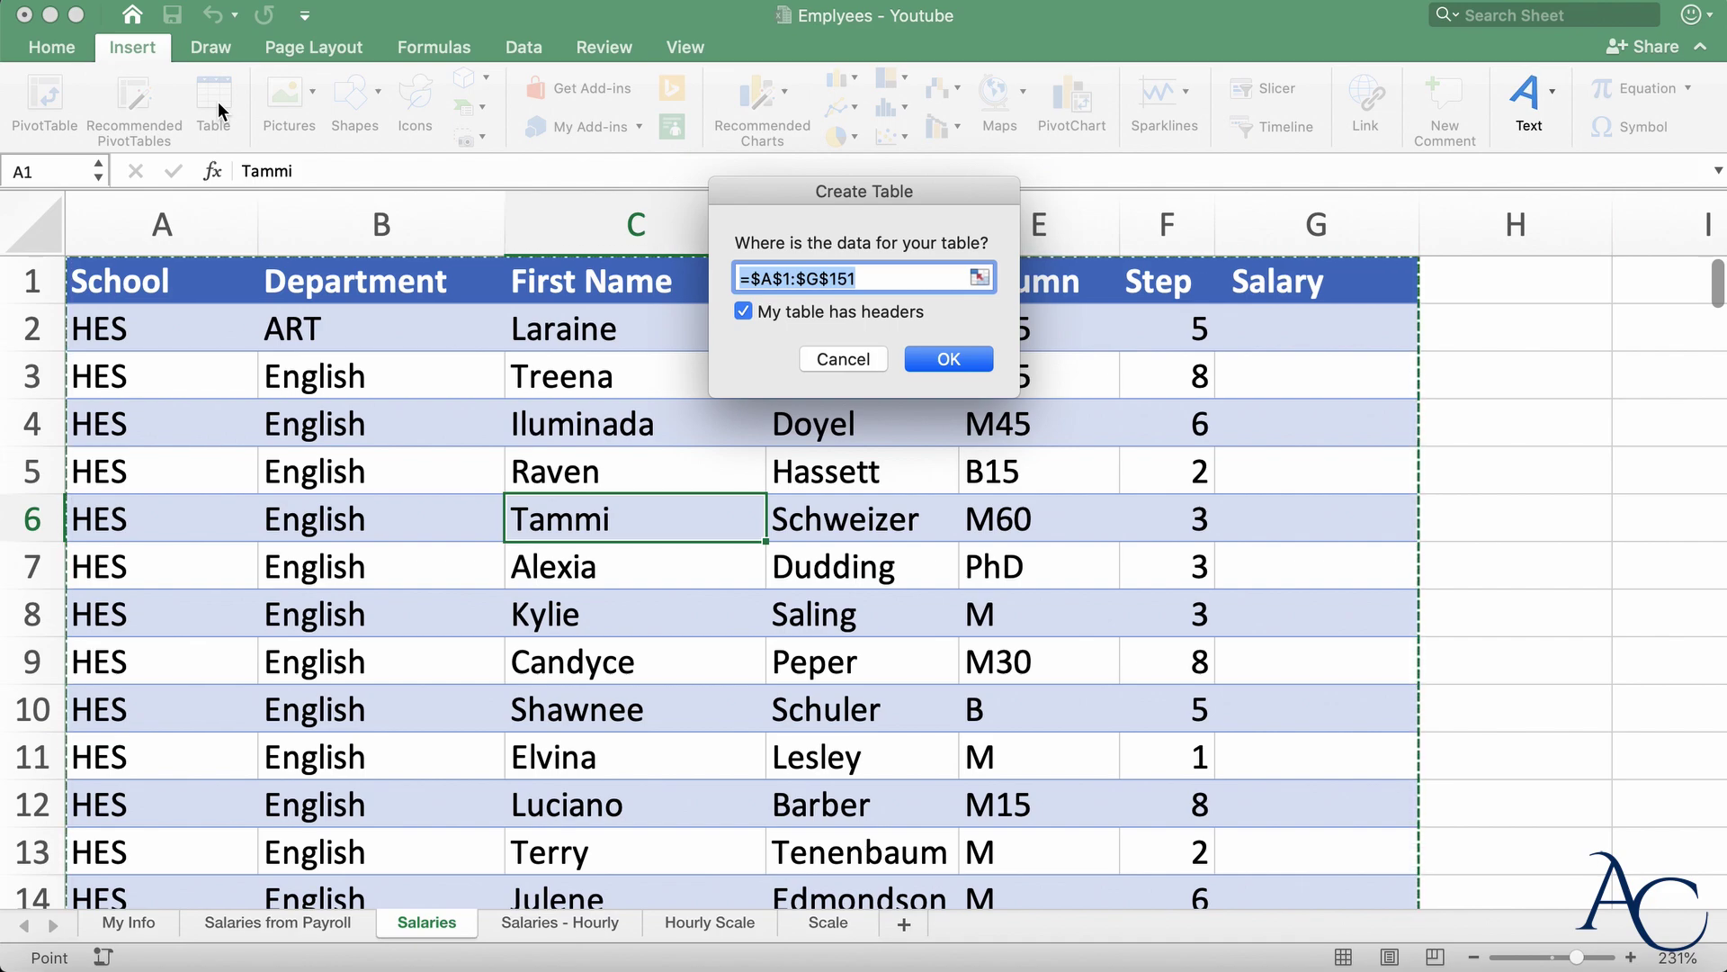
{"action": "left_click", "coordinate": [965, 364]}
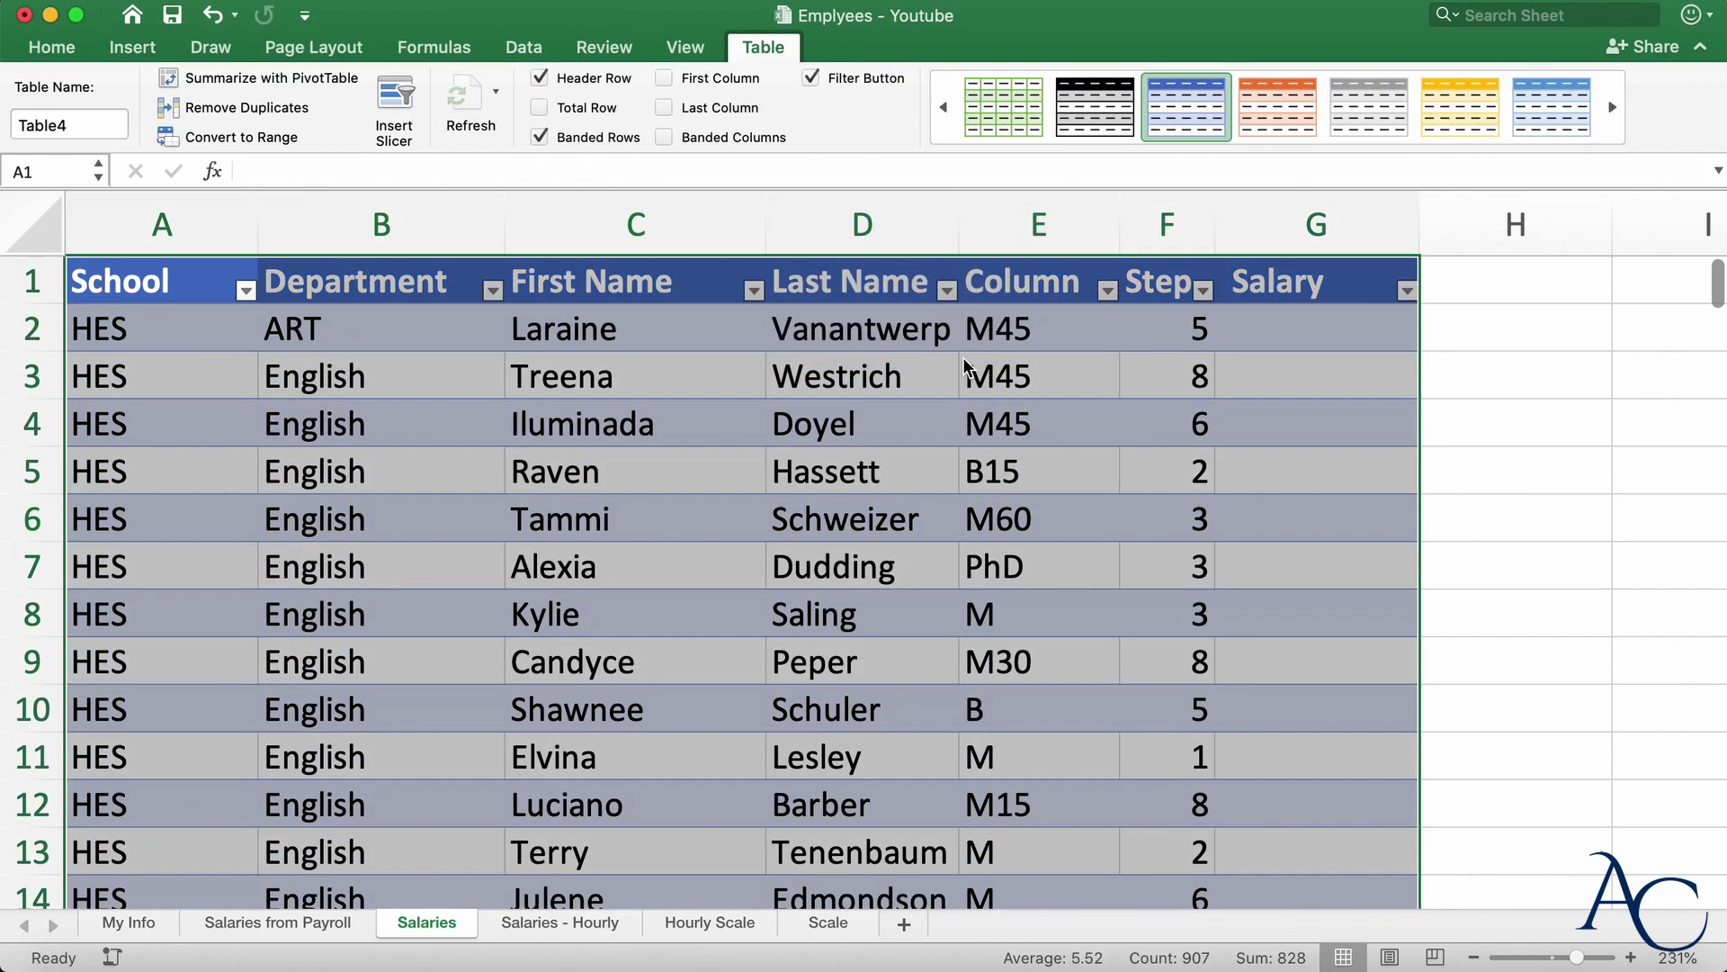
Select all data rows of the table through its name, Table4, to check its extent
{"action": "left_click", "coordinate": [1363, 335]}
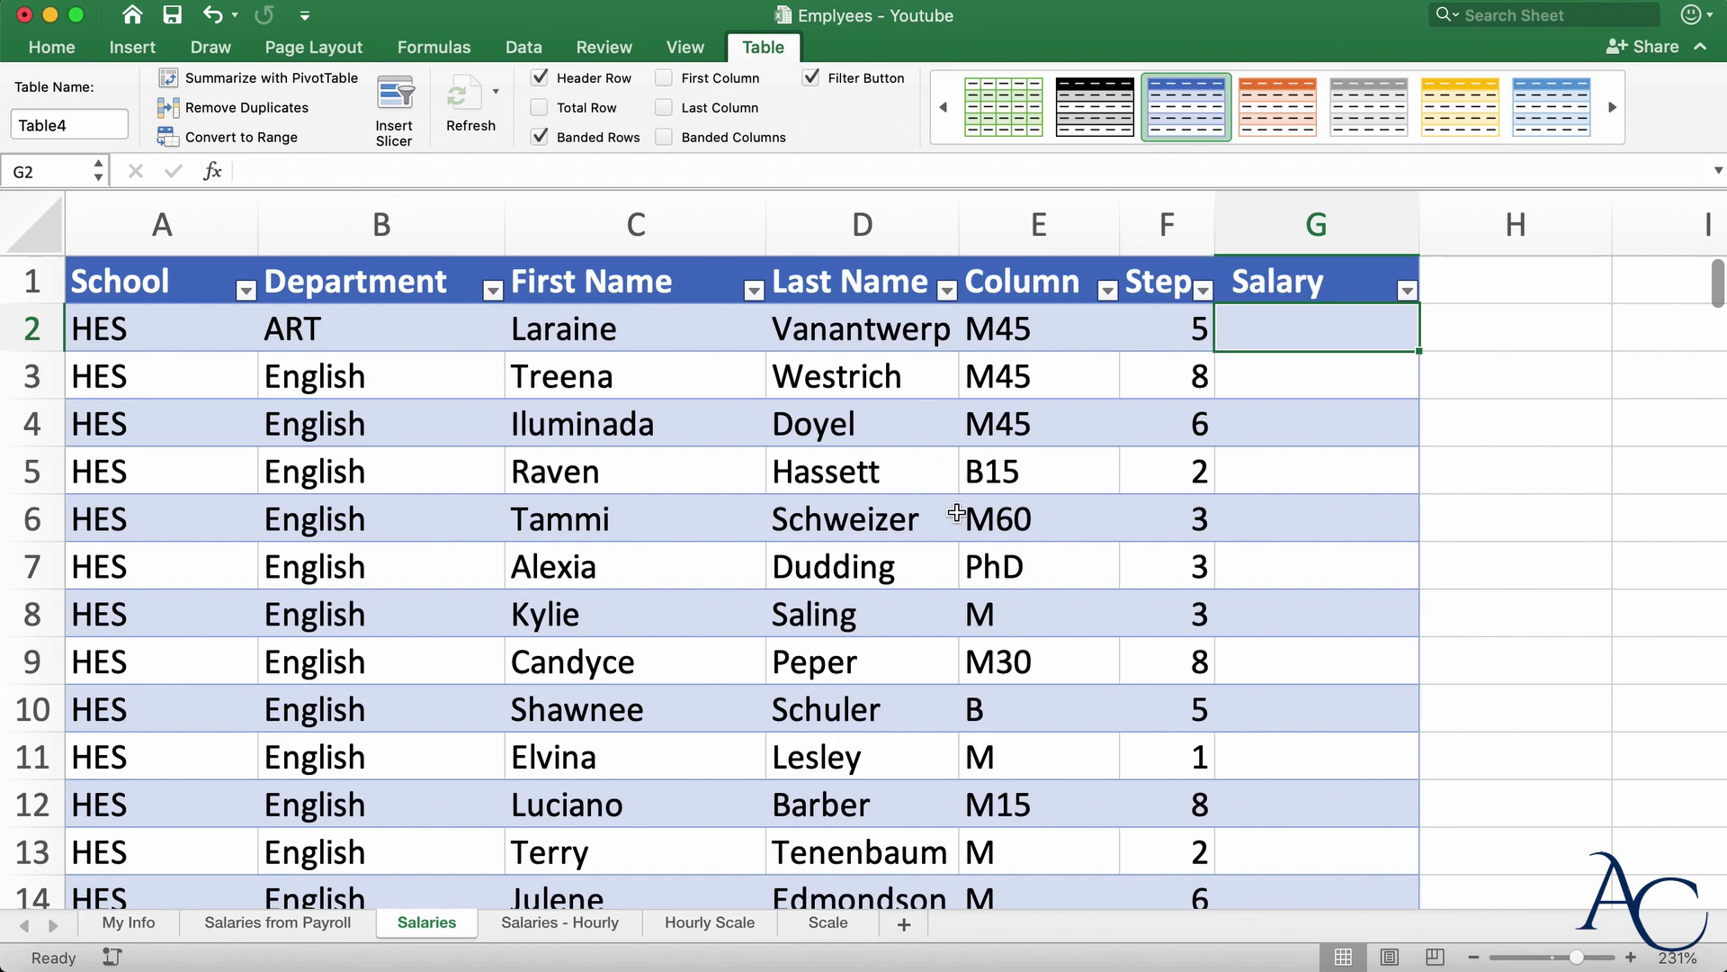
{"action": "left_click", "coordinate": [98, 171]}
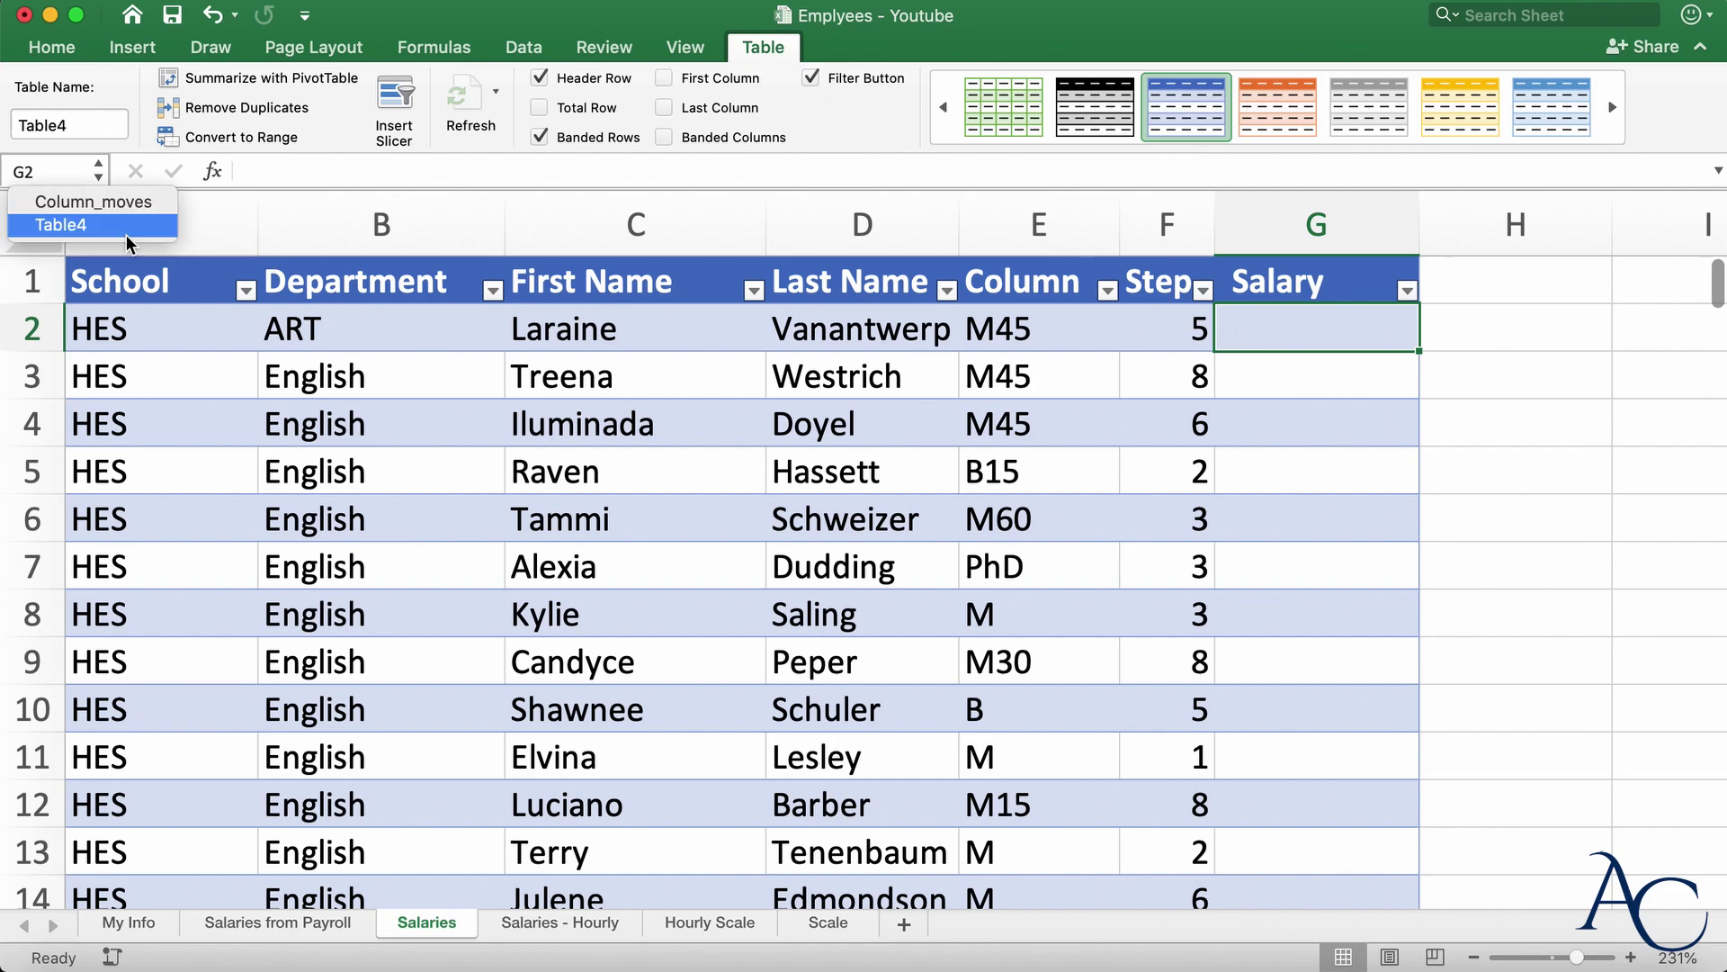
{"action": "left_click", "coordinate": [59, 224]}
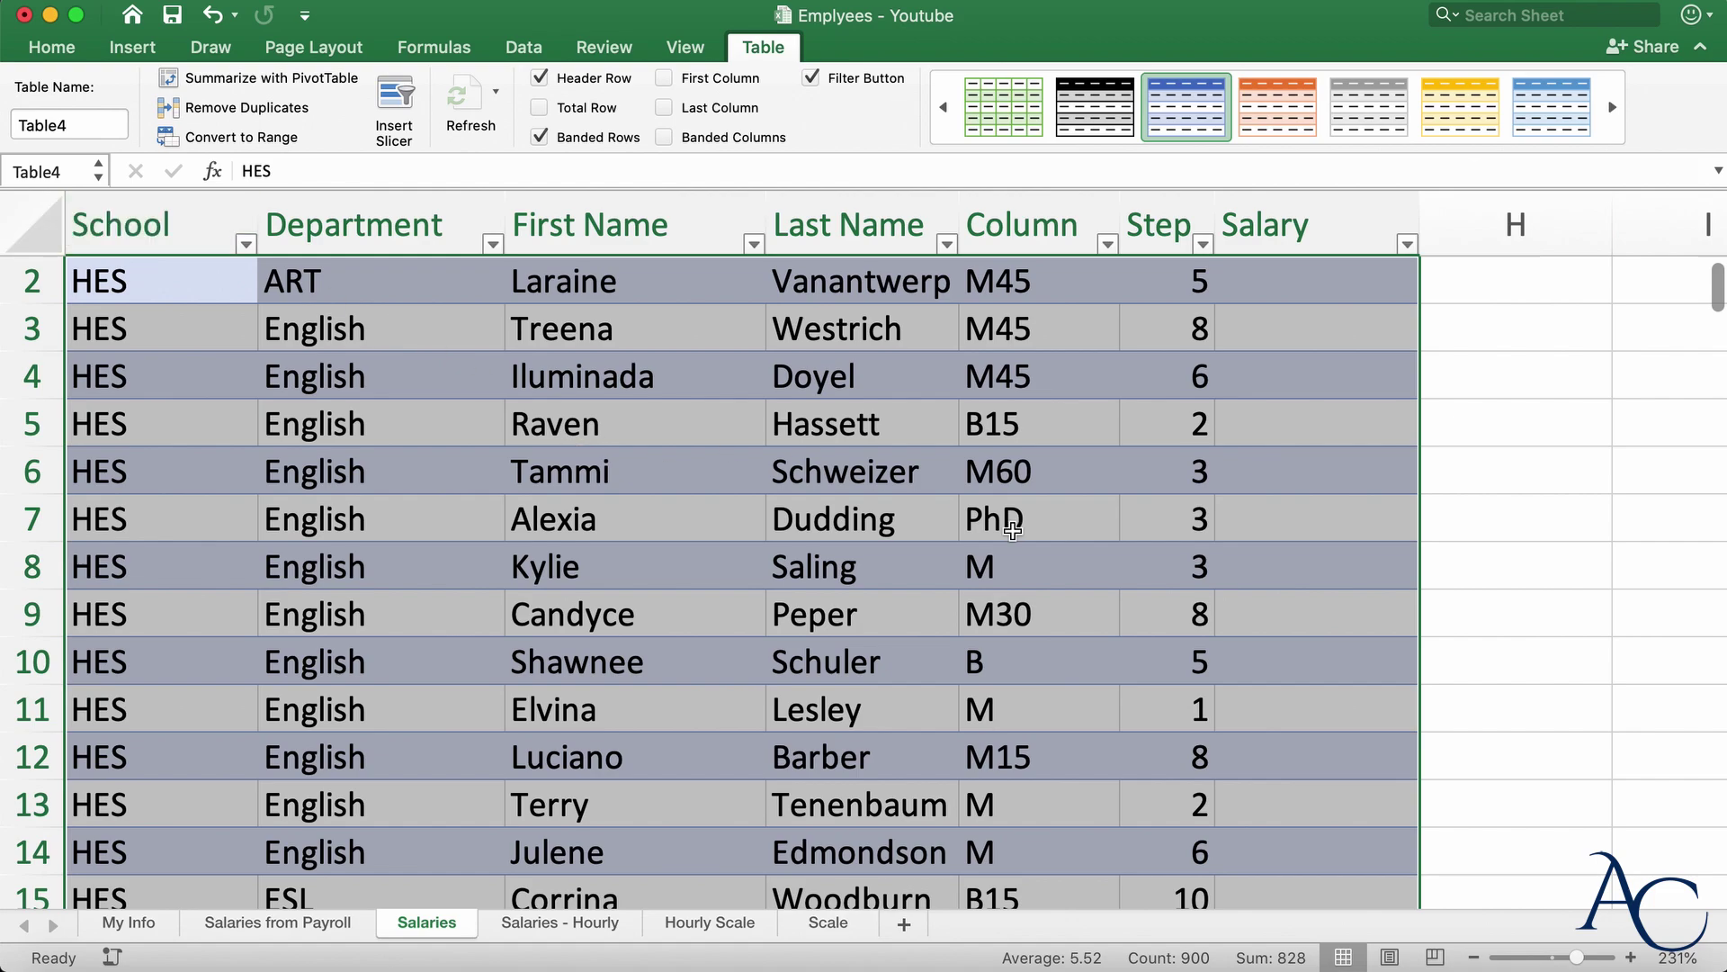
{"action": "scroll", "coordinate": [788, 508], "scroll_direction": "up", "scroll_amount": 1}
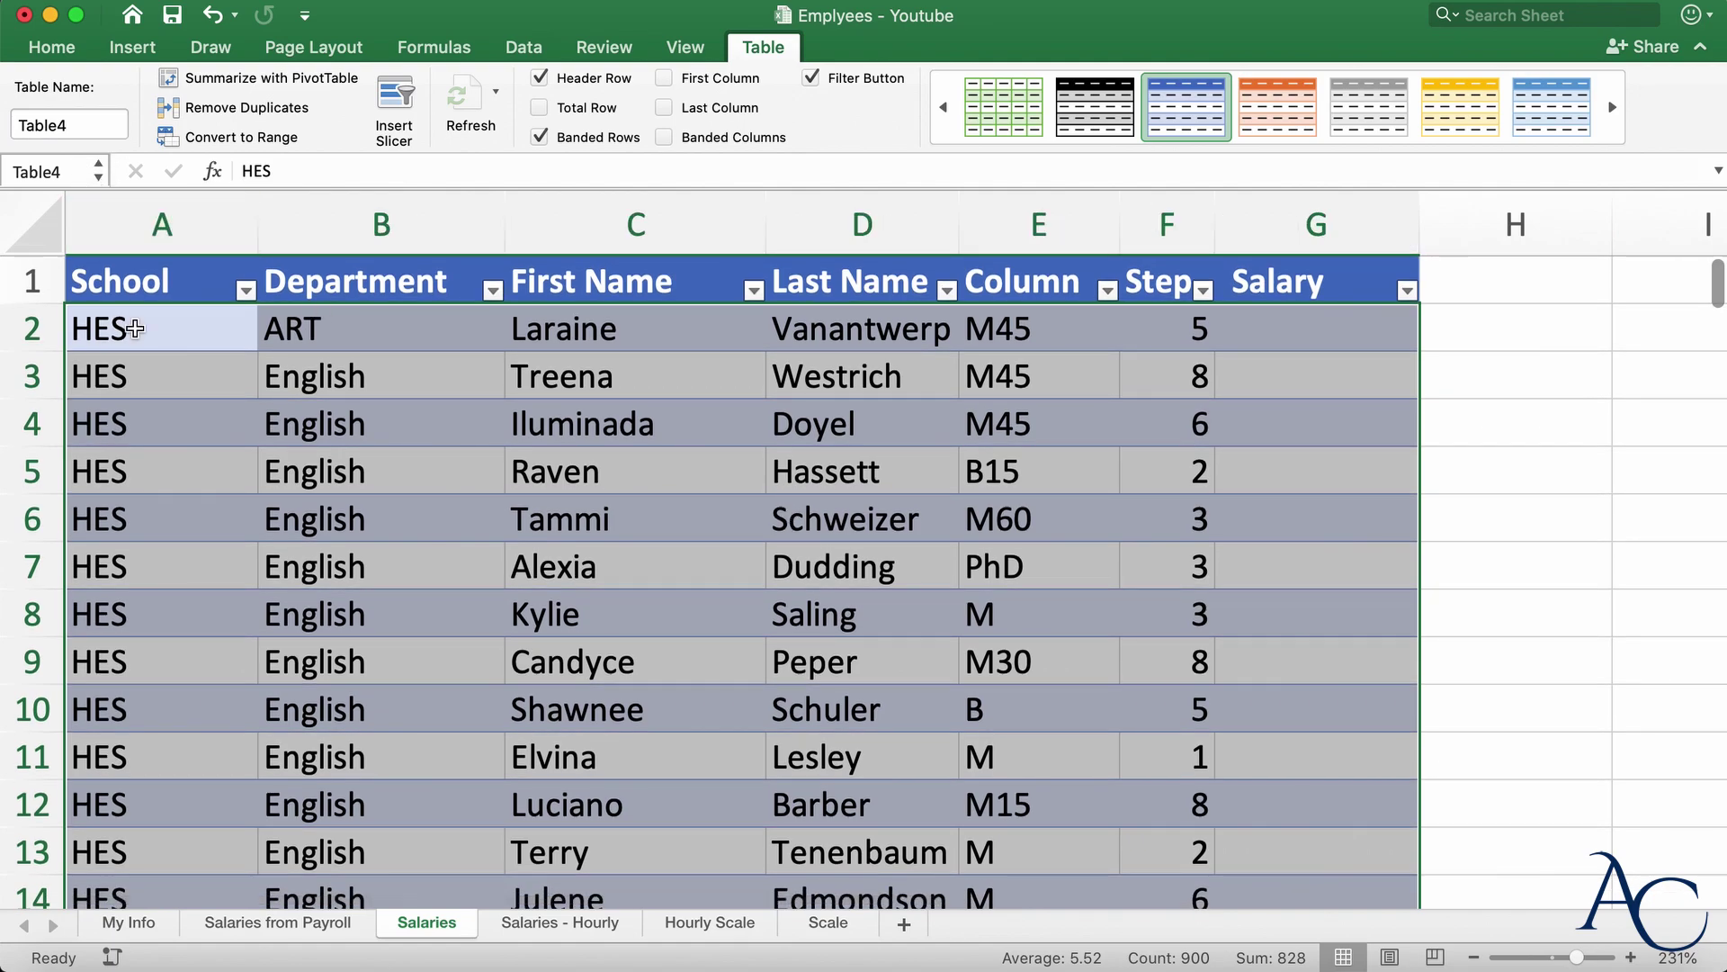
{"action": "left_click", "coordinate": [371, 404]}
{"action": "left_click", "coordinate": [1329, 323]}
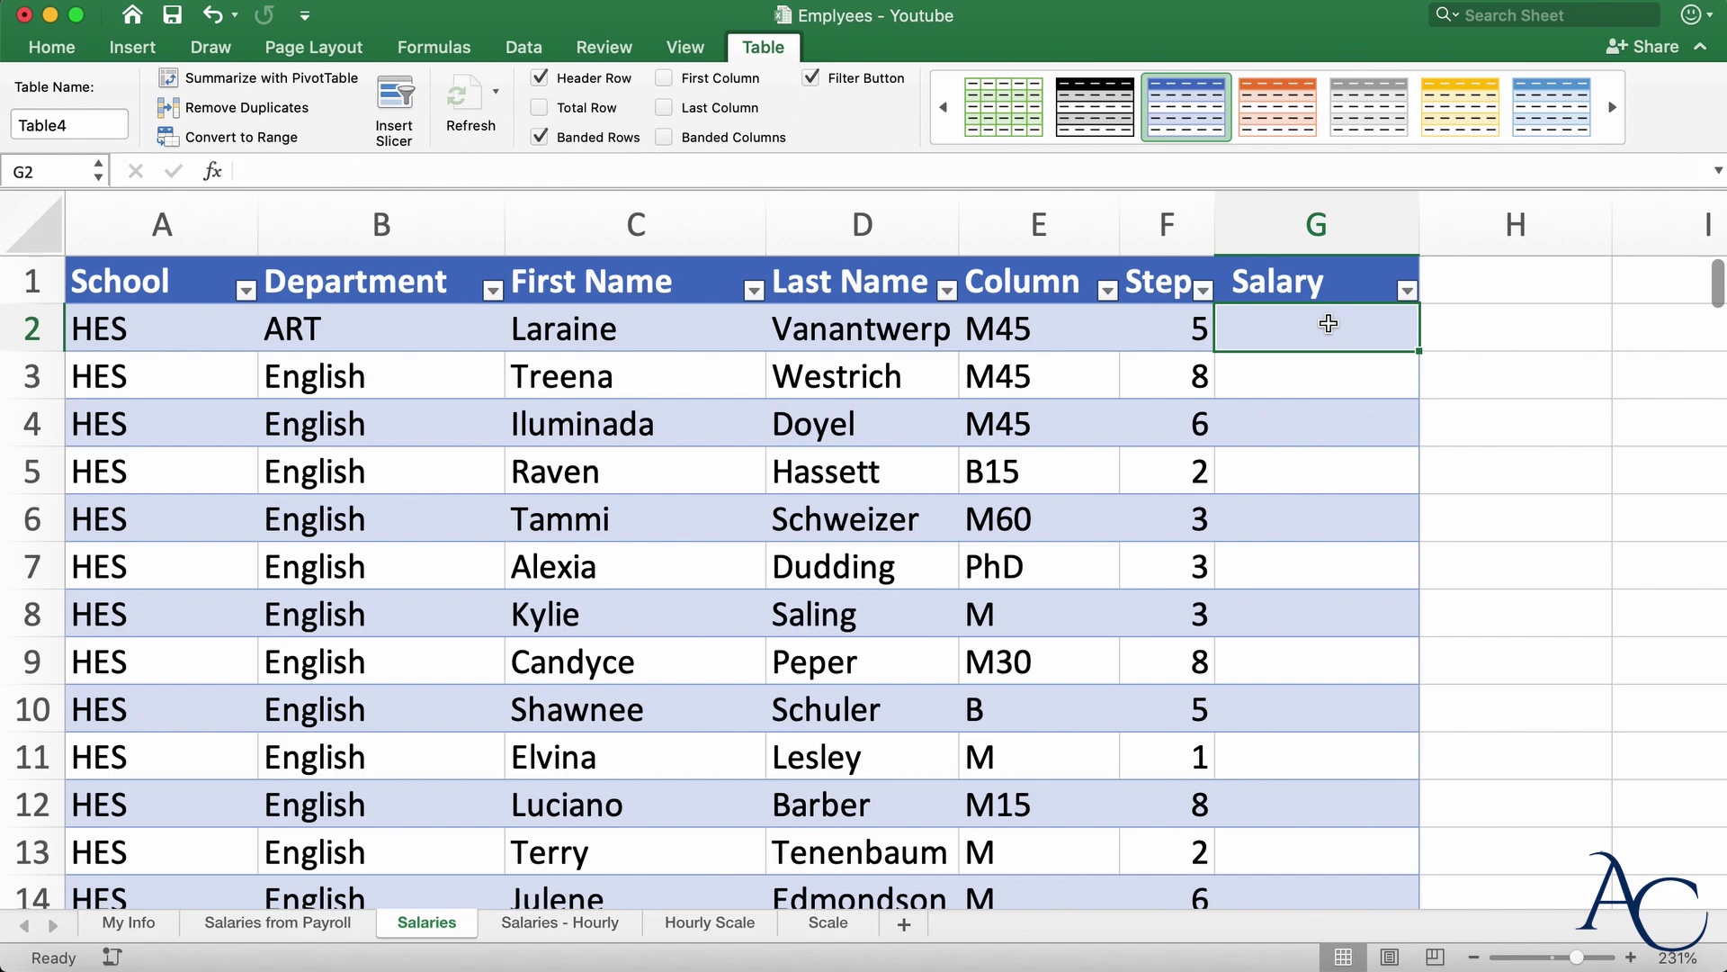
{"action": "key", "text": "Left"}
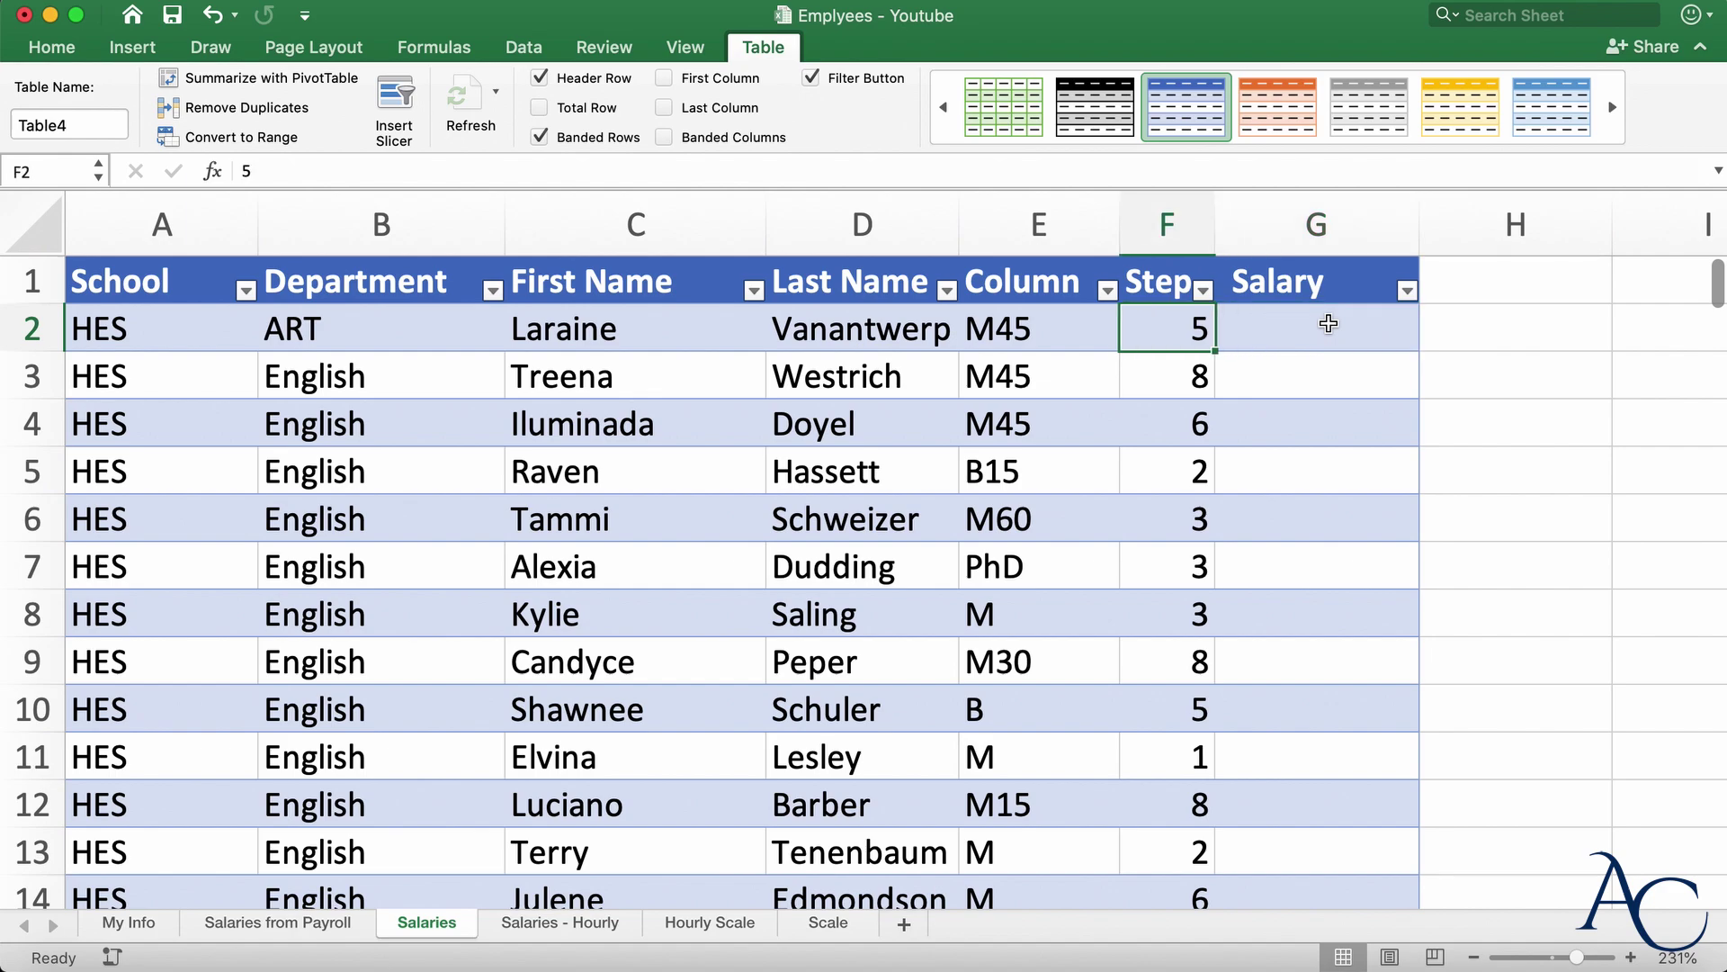
{"action": "left_click", "coordinate": [1329, 323]}
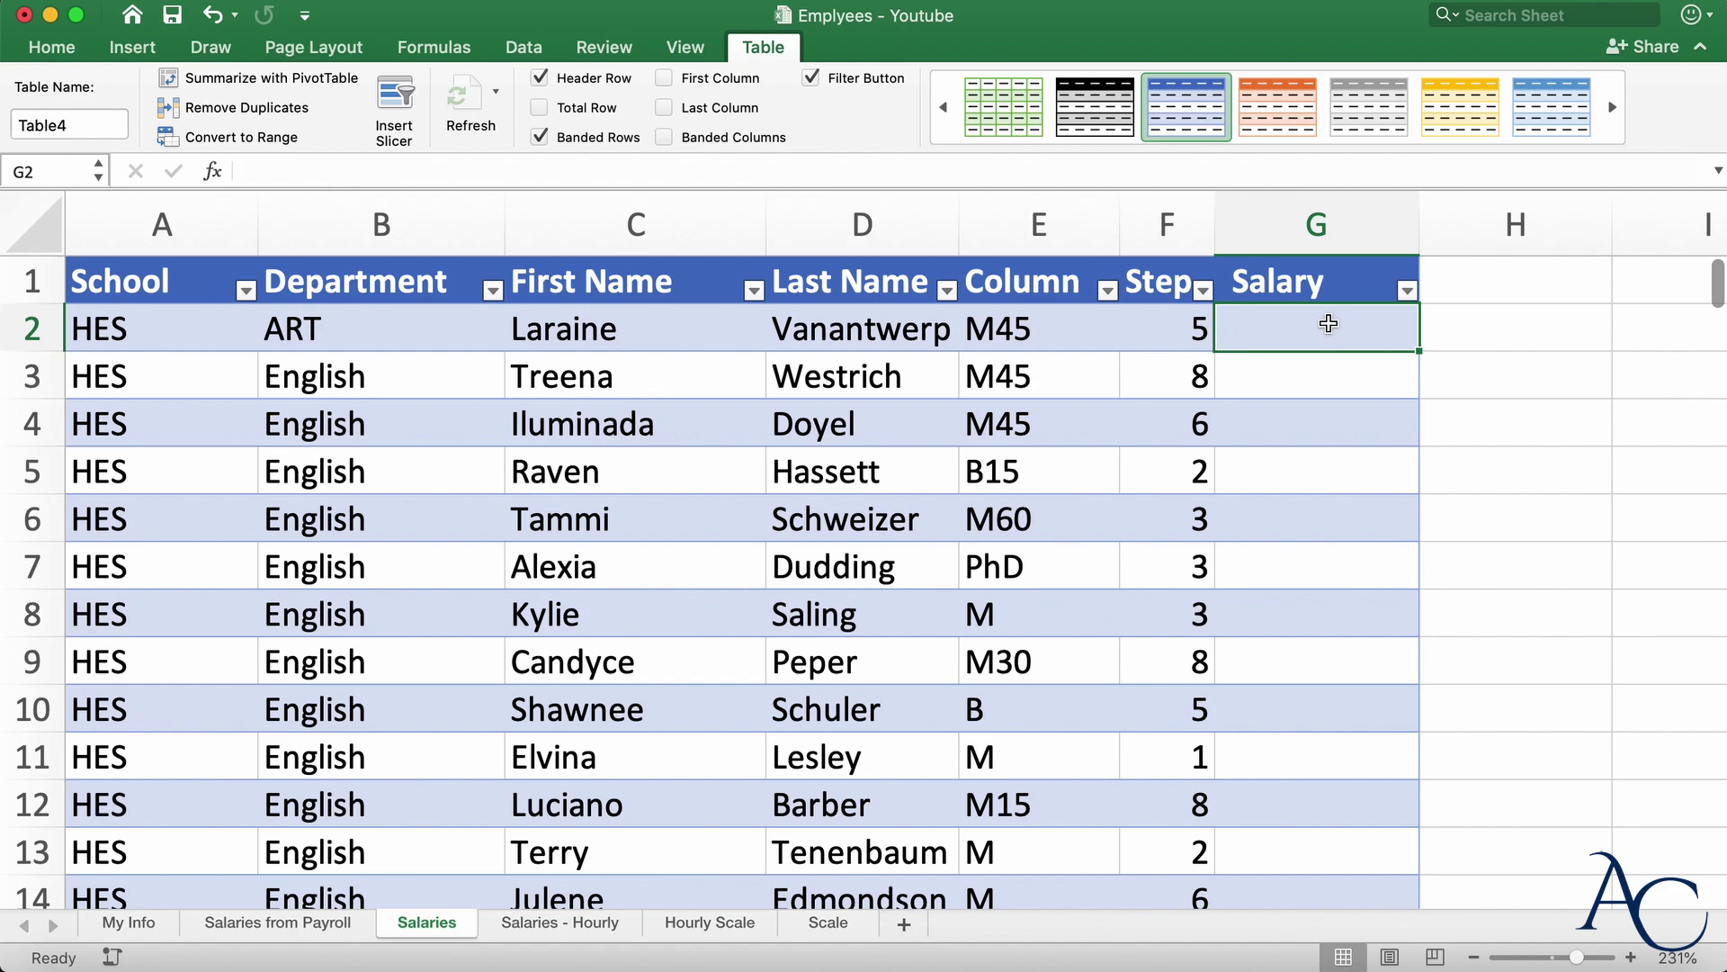
{"action": "type", "text": "="}
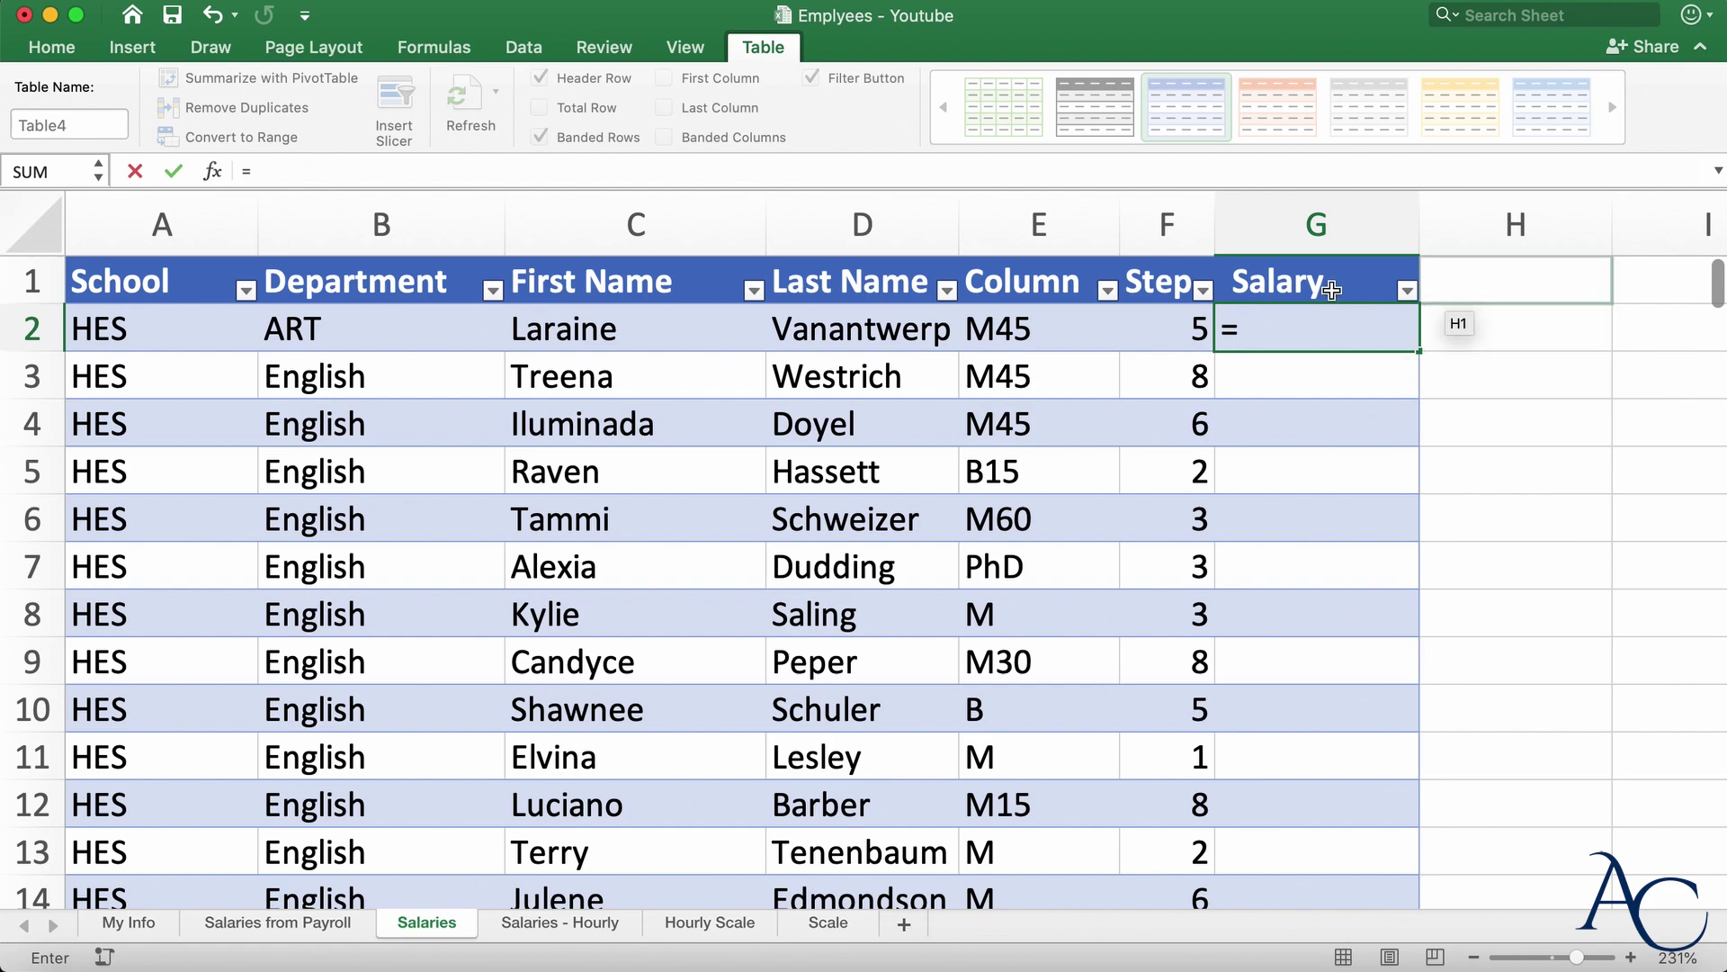
{"action": "key", "text": "F2"}
{"action": "left_click", "coordinate": [1155, 339]}
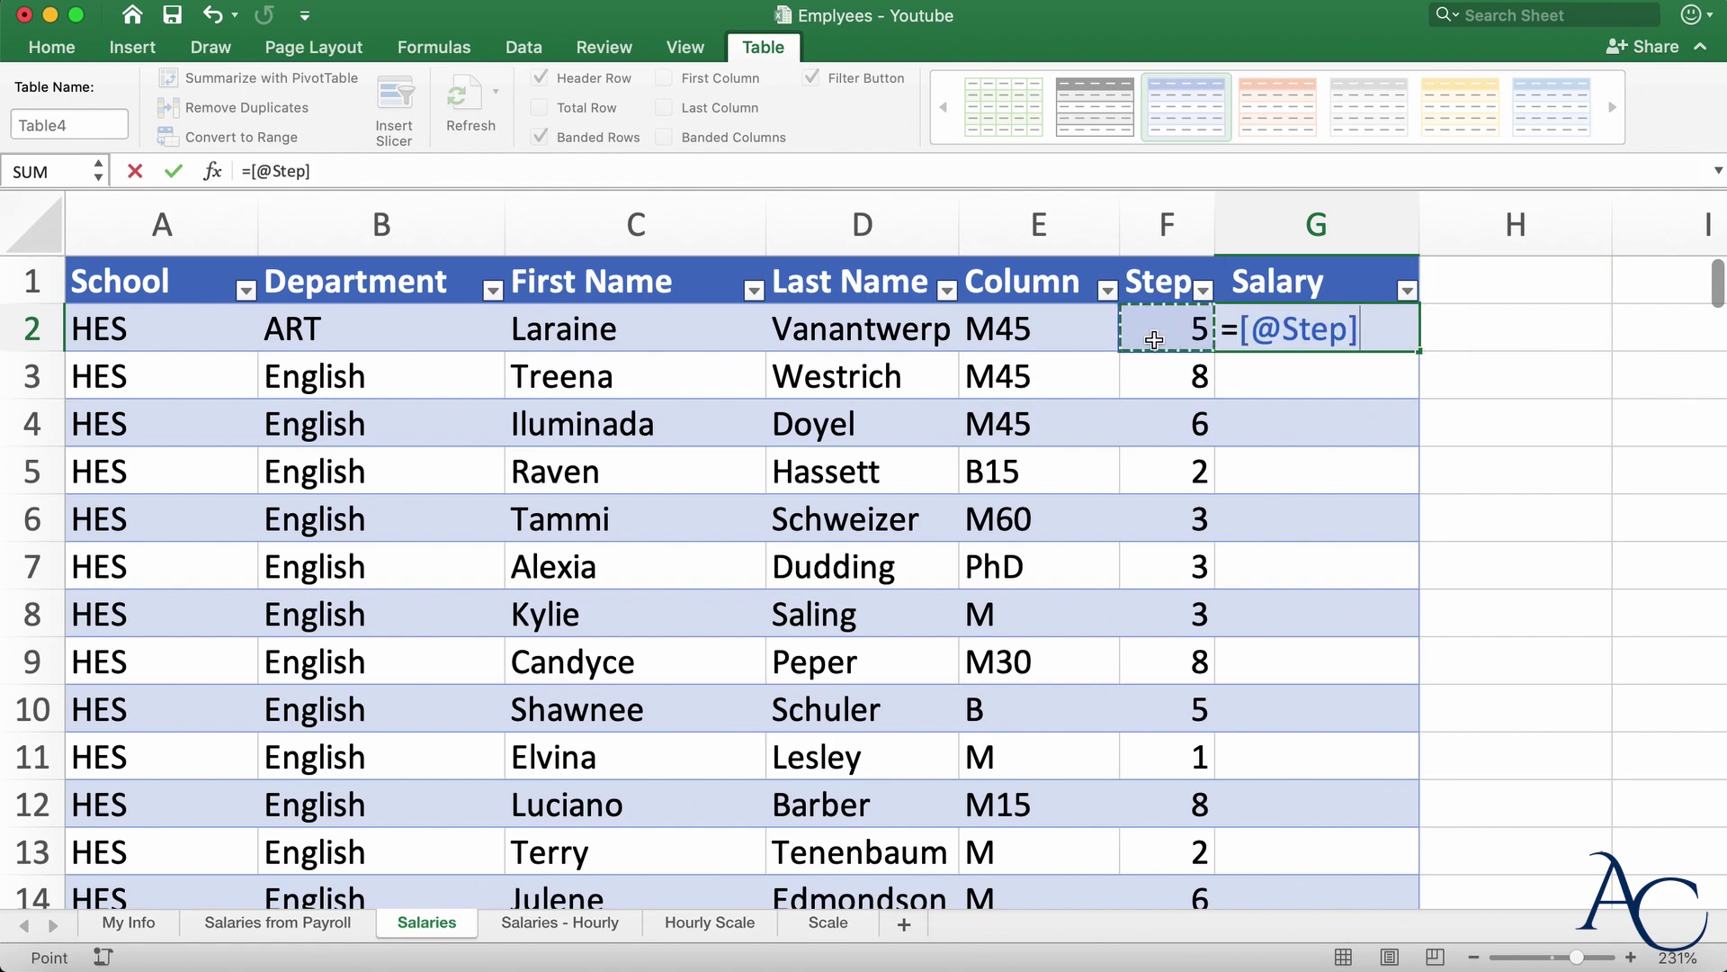
{"action": "type", "text": "*5"}
{"action": "key", "text": "Return"}
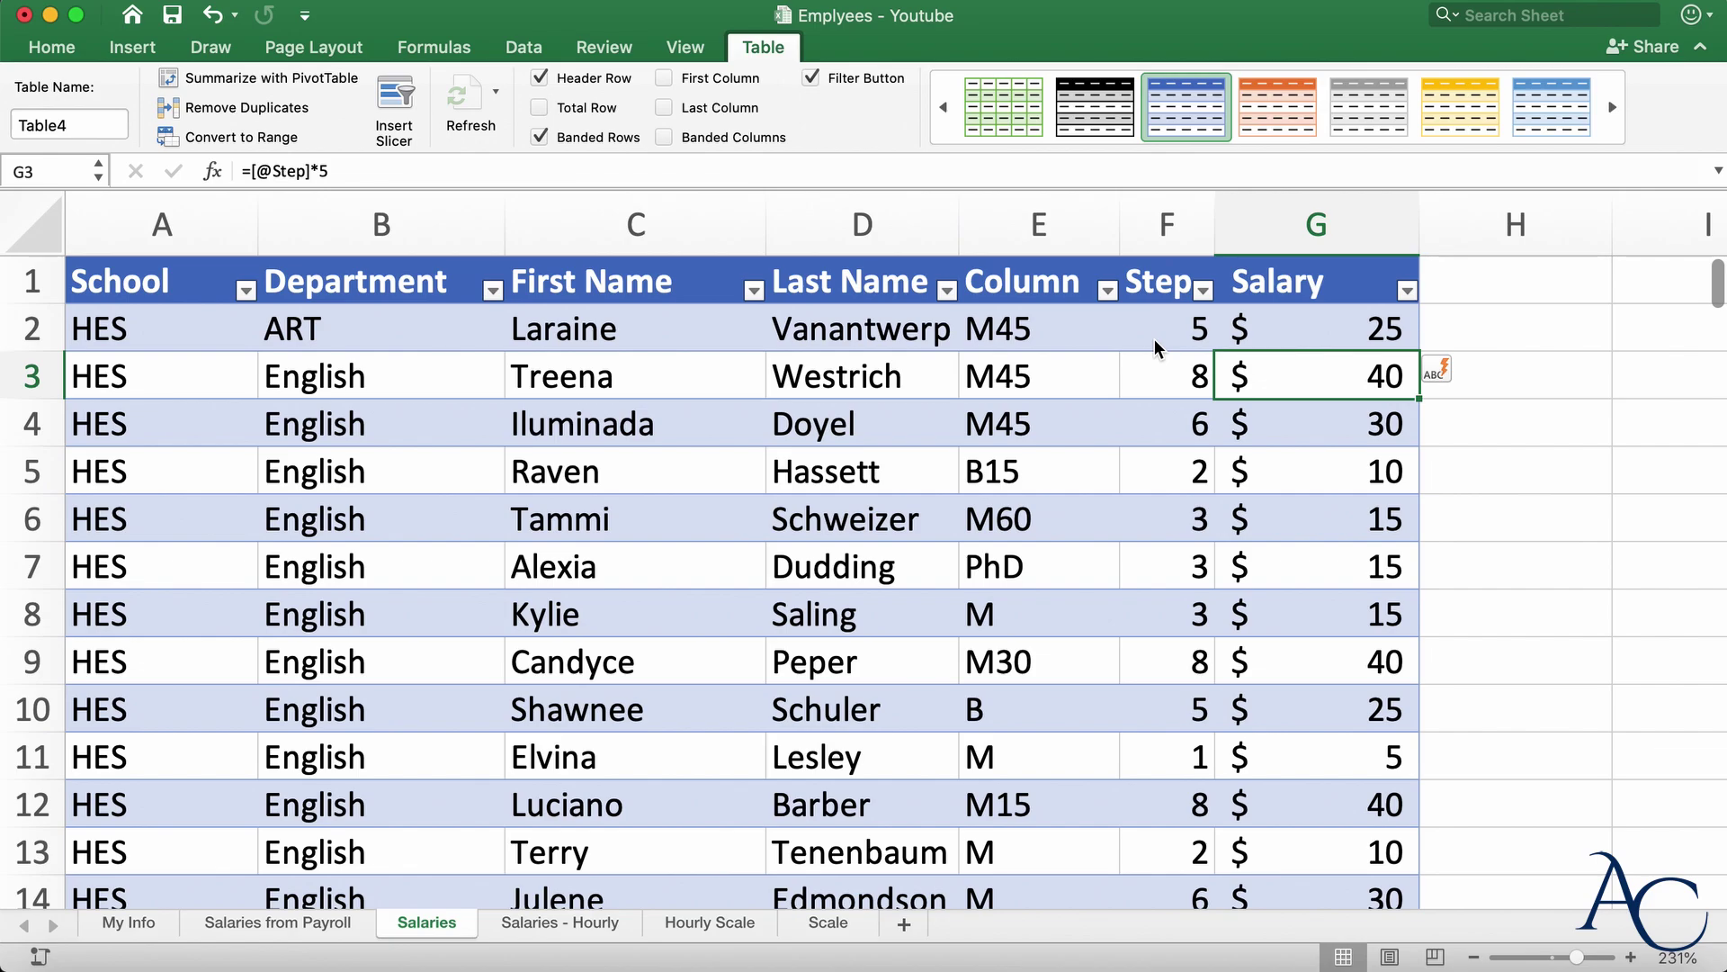
Look through the calculated Salary column, undo its automatic fill, and clear the formula from G2
{"action": "scroll", "coordinate": [1259, 470], "scroll_direction": "down", "scroll_amount": 15}
{"action": "scroll", "coordinate": [1260, 469], "scroll_direction": "up", "scroll_amount": 7}
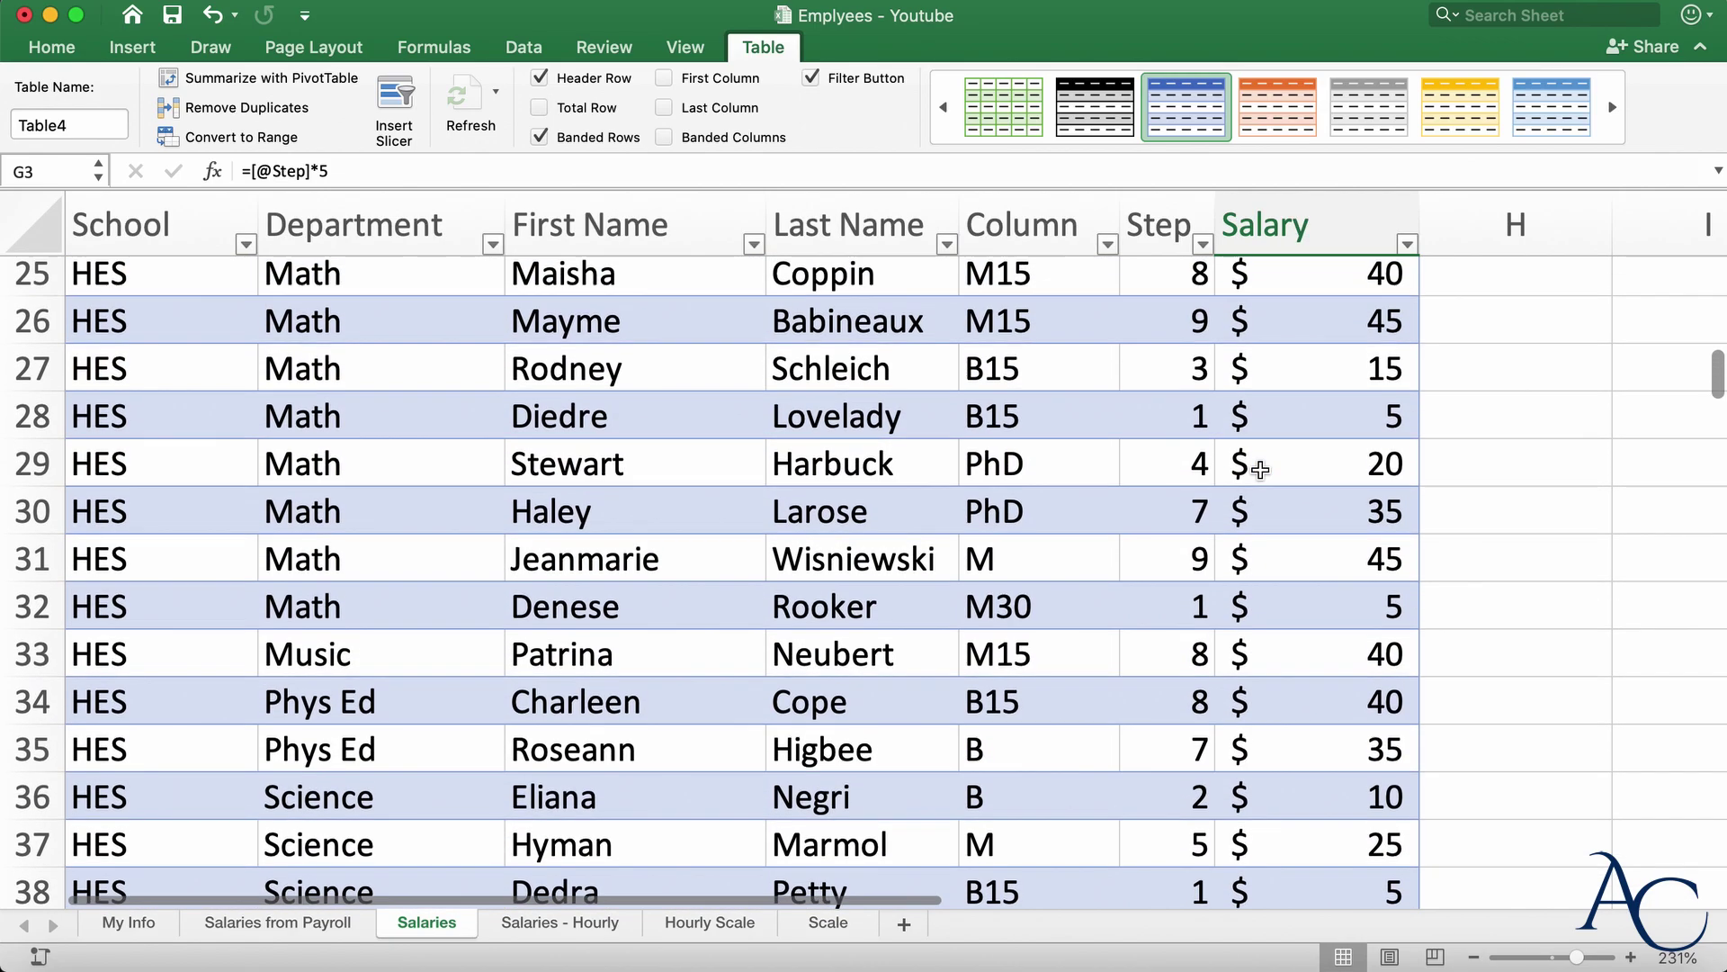
{"action": "scroll", "coordinate": [1260, 470], "scroll_direction": "up", "scroll_amount": 10}
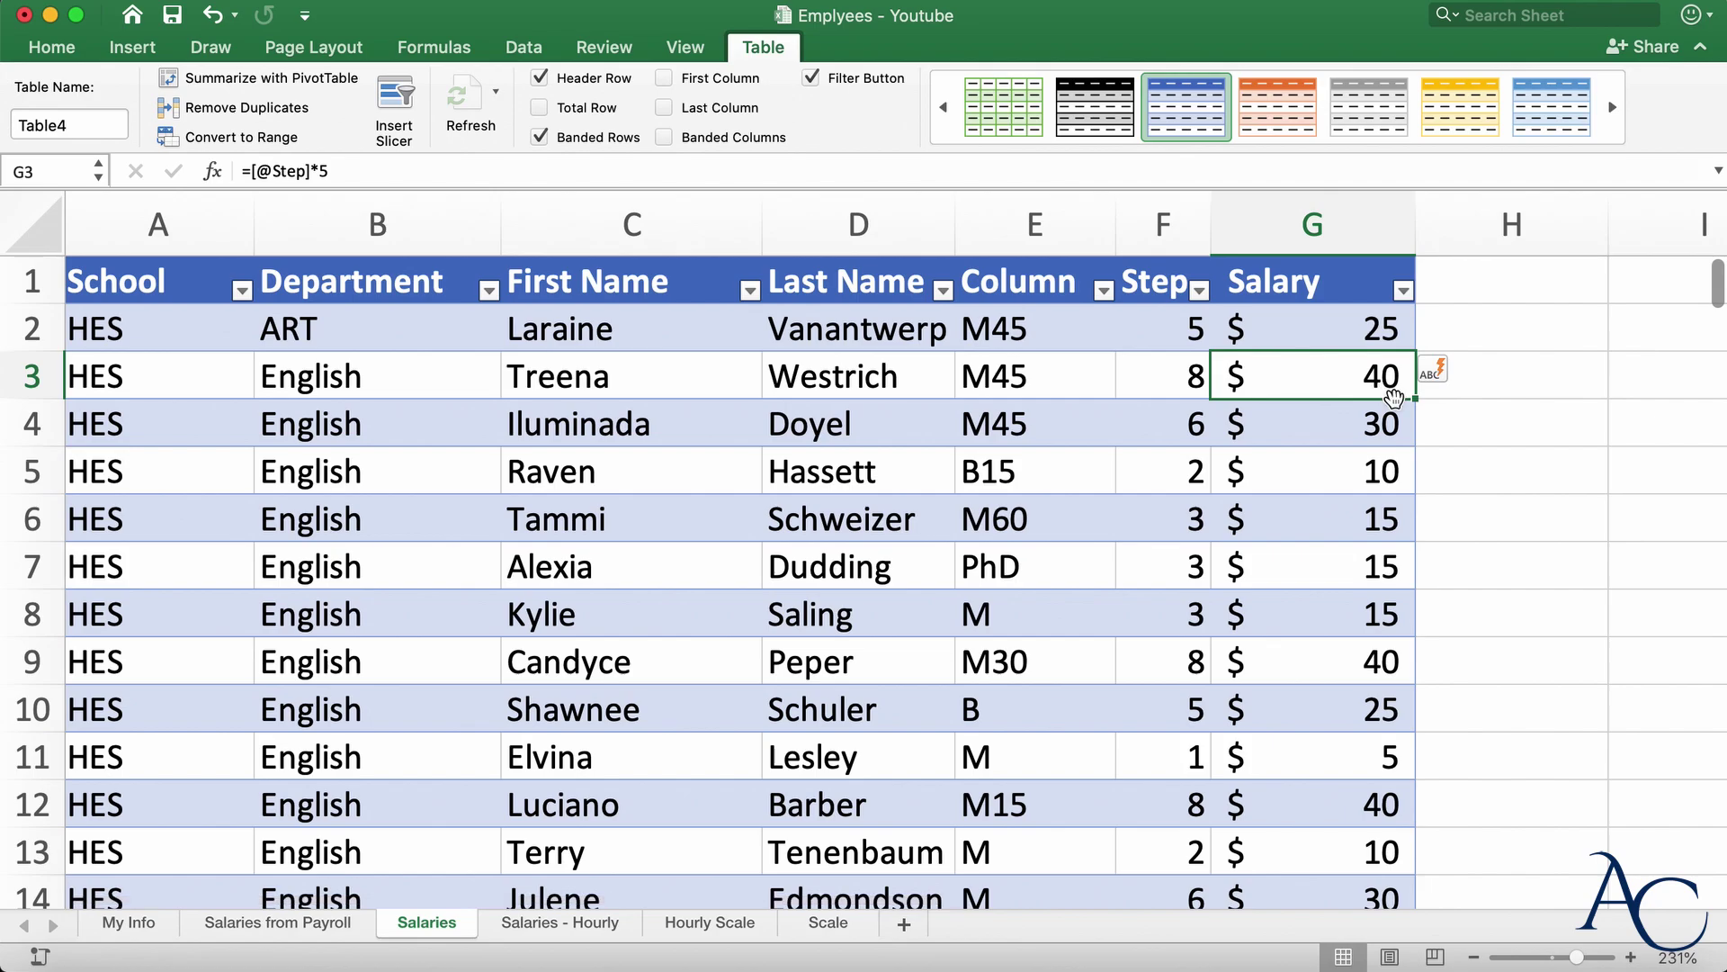
{"action": "scroll", "coordinate": [1393, 397], "scroll_direction": "down", "scroll_amount": 20}
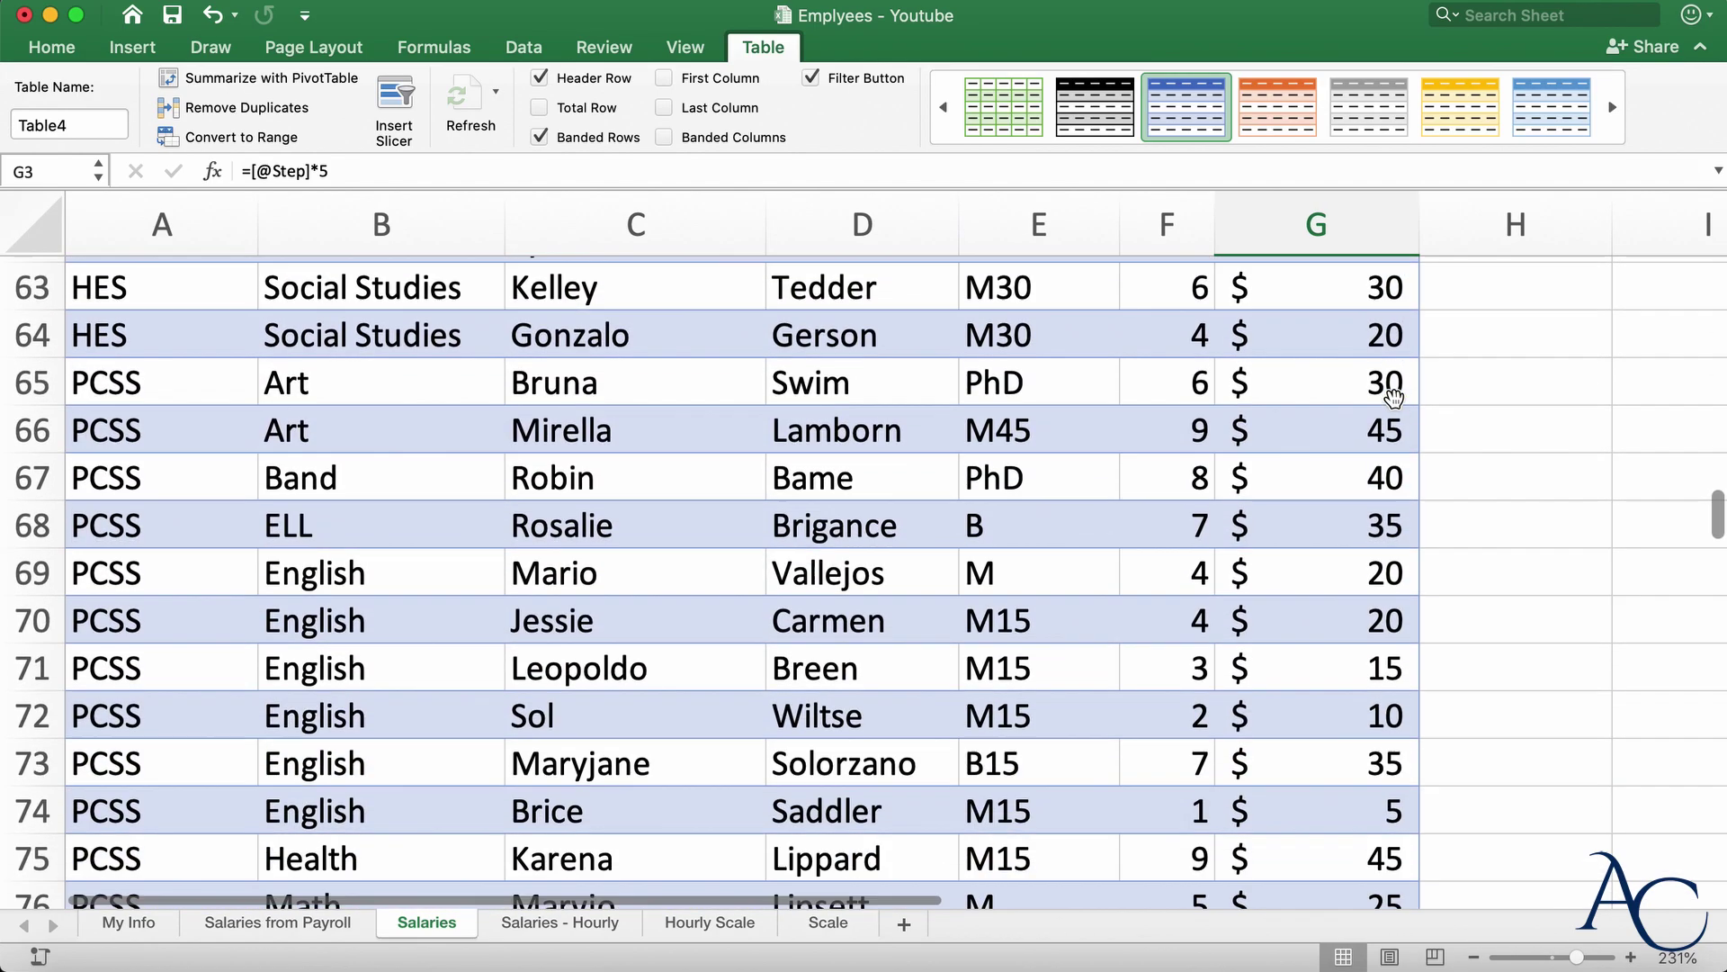
{"action": "scroll", "coordinate": [1393, 396], "scroll_direction": "down", "scroll_amount": 2}
{"action": "scroll", "coordinate": [1393, 397], "scroll_direction": "up", "scroll_amount": 20}
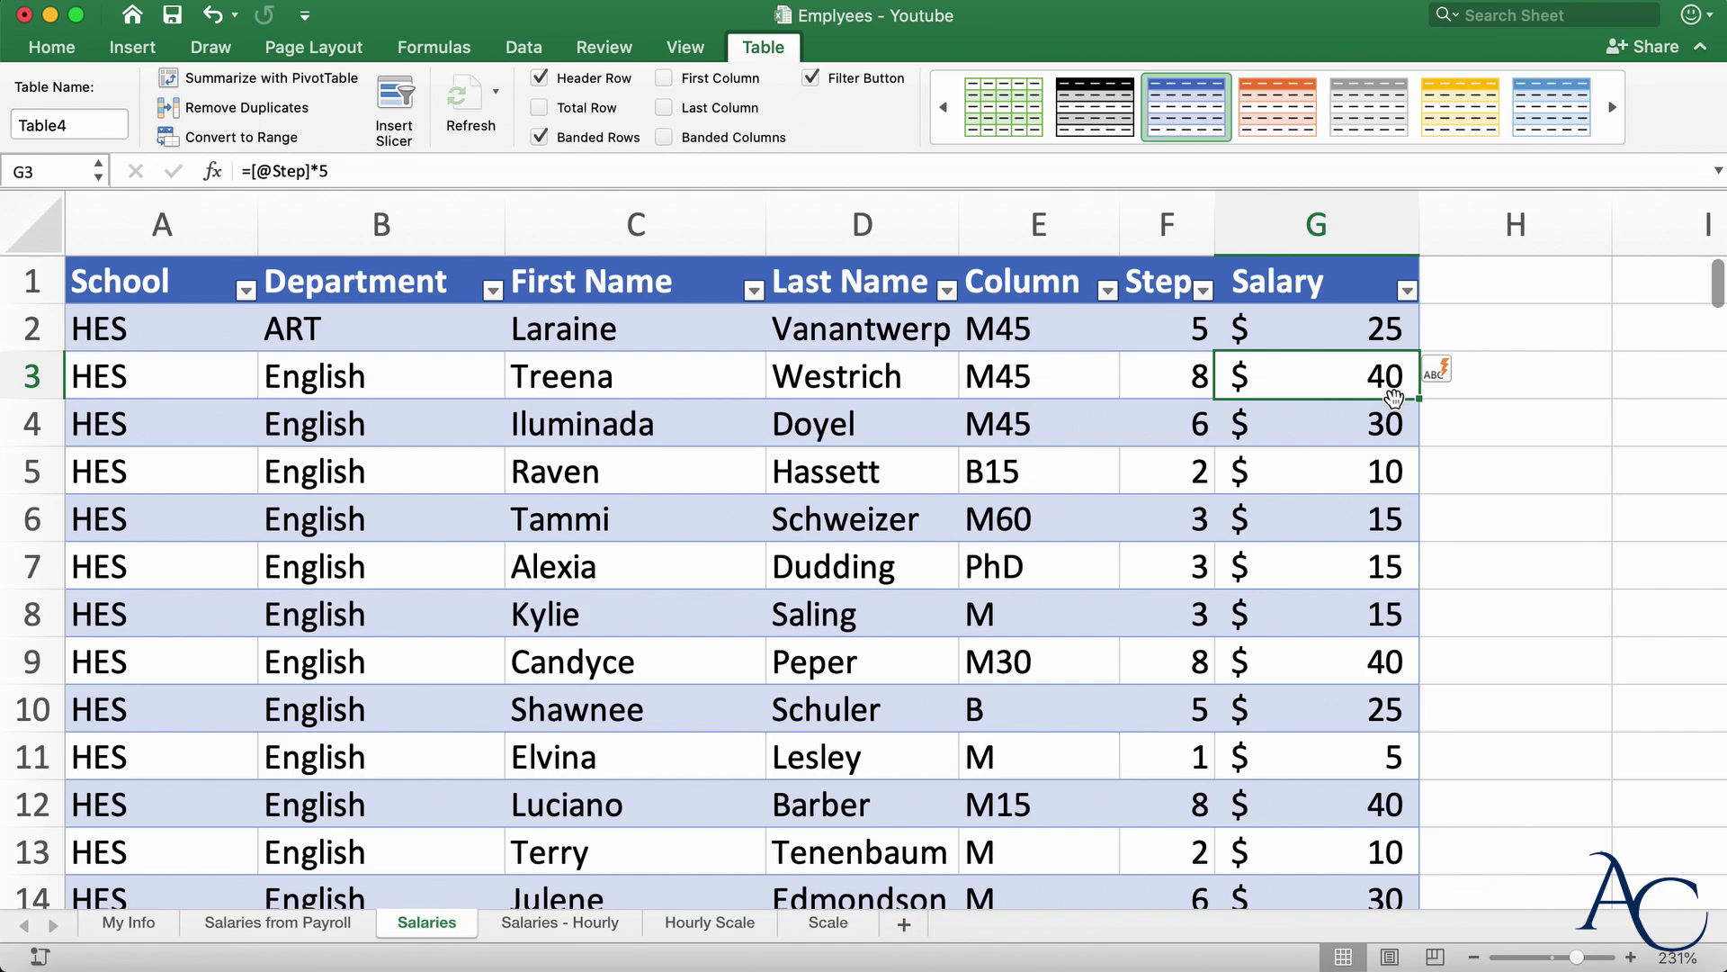
{"action": "key", "text": "super+z"}
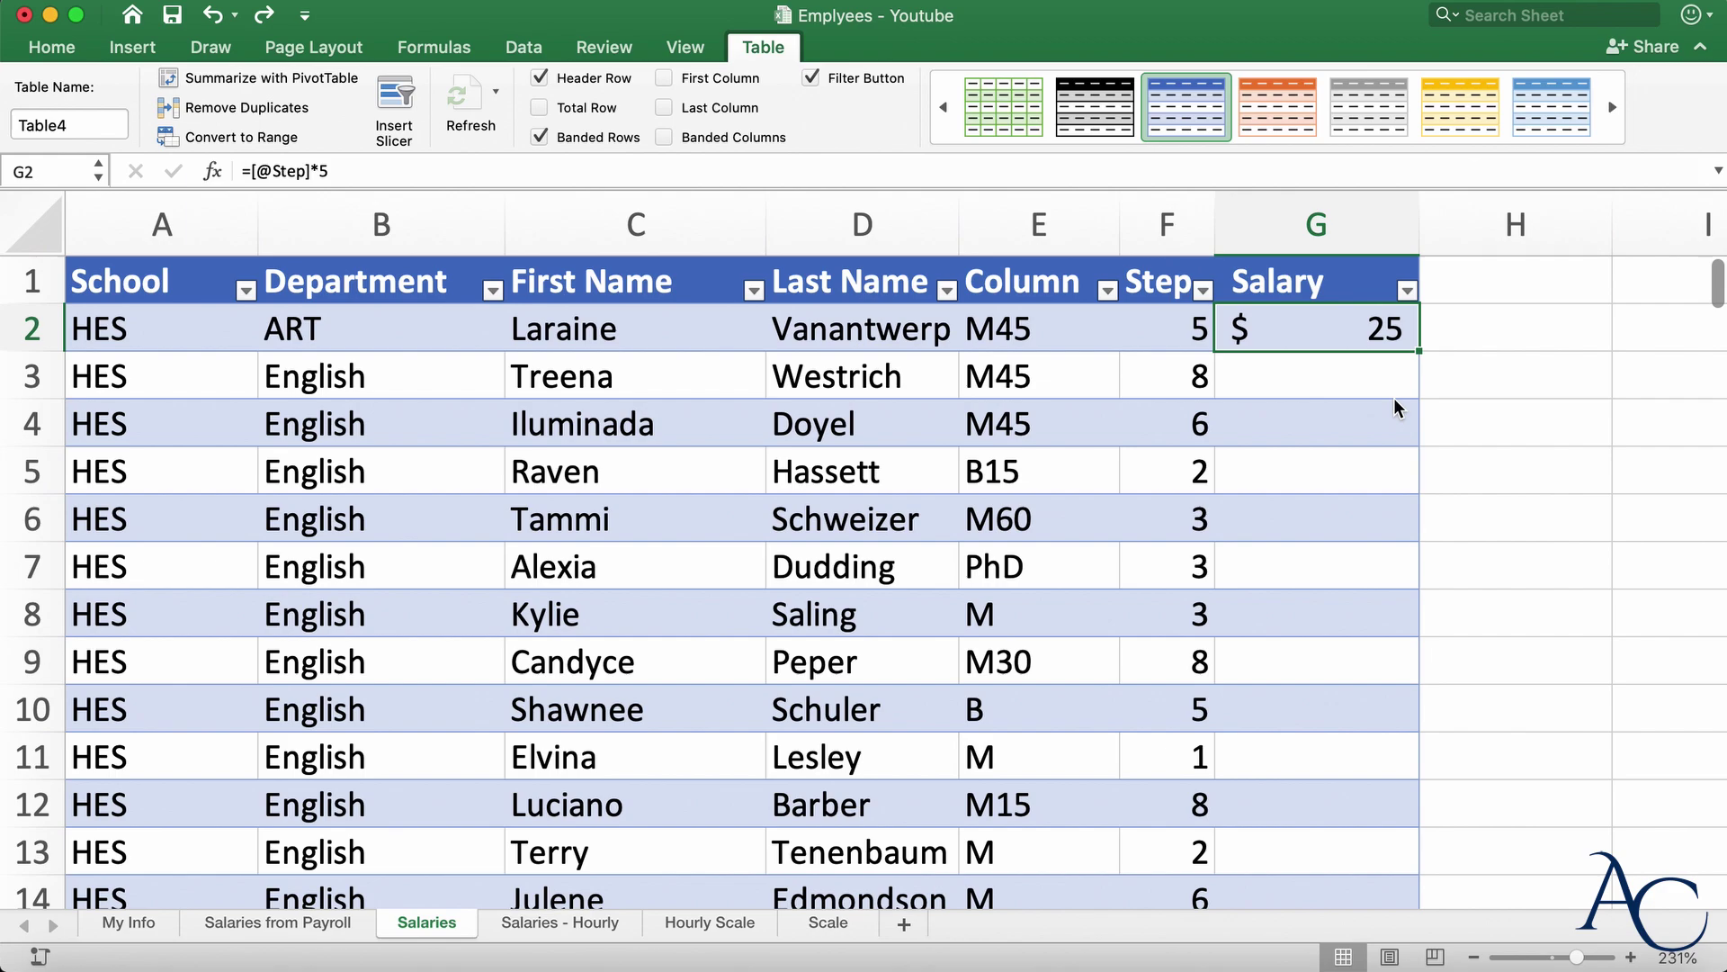
{"action": "key", "text": "Delete"}
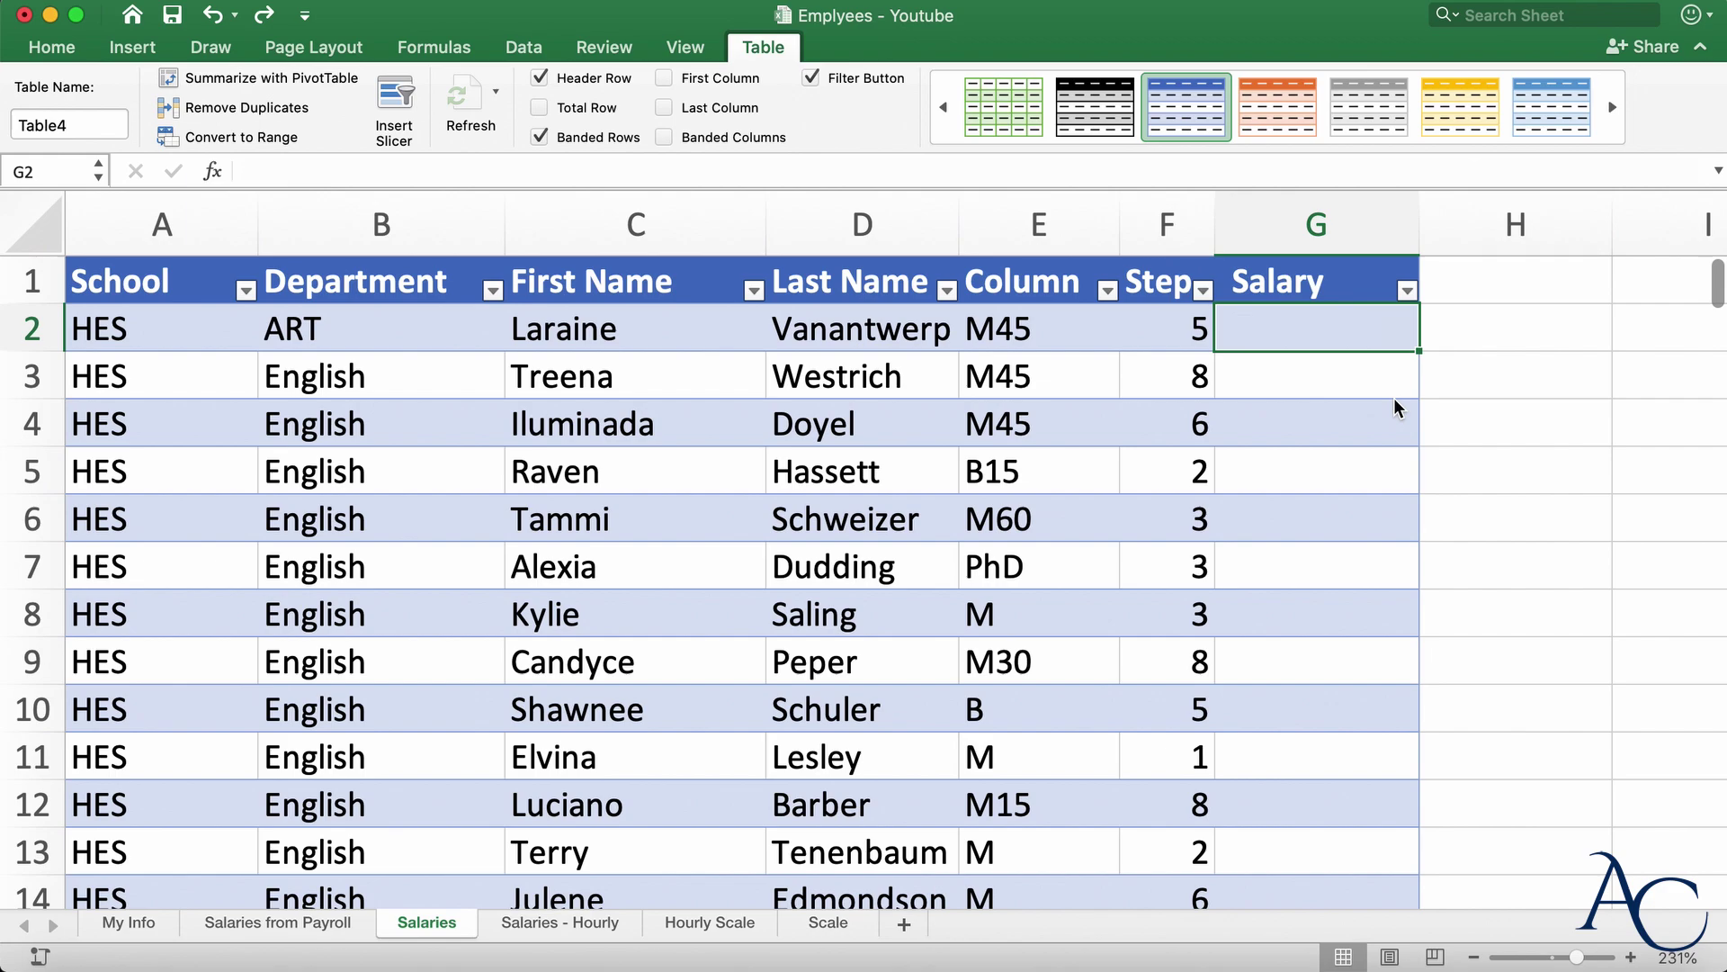